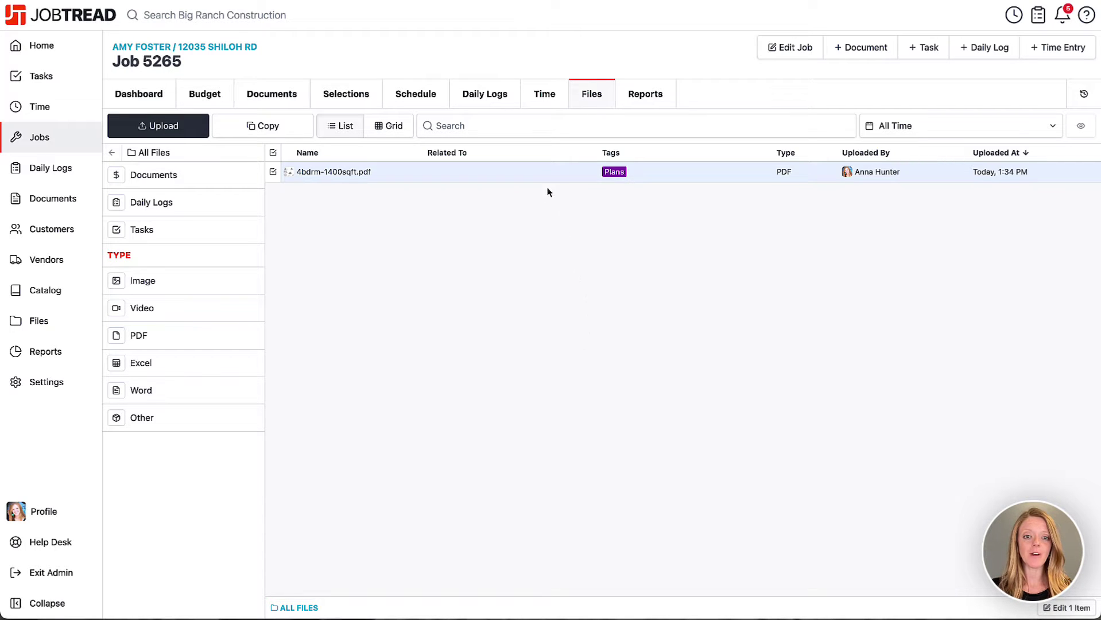
Open the 4bdrm-1400sqft.pdf plans from Job 5265 in the full-size viewer.
{"action": "left_click", "coordinate": [450, 175]}
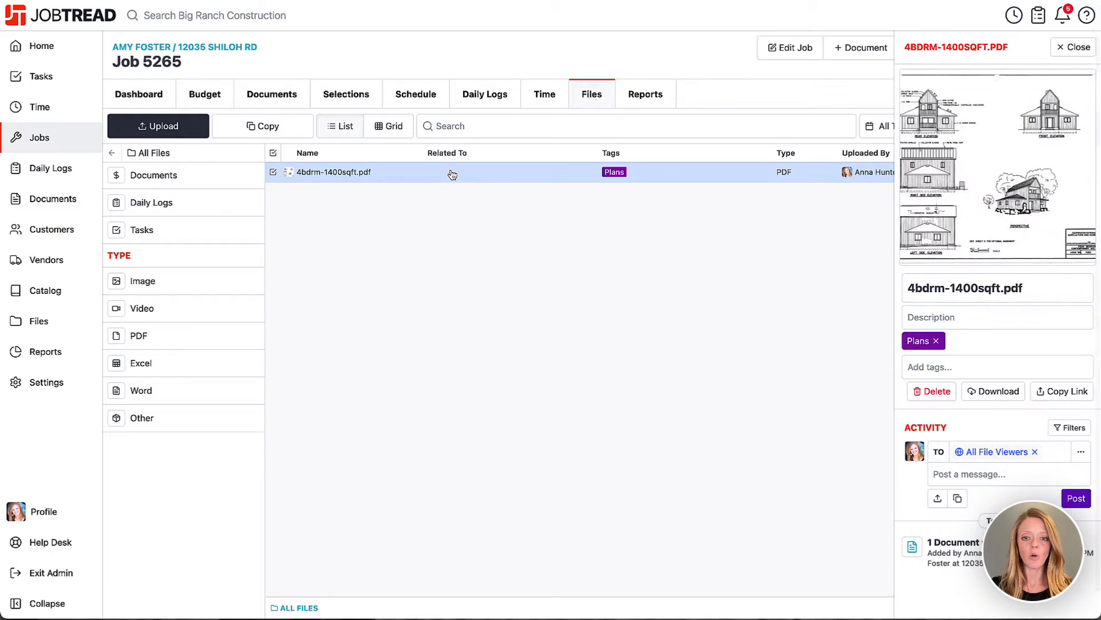
{"action": "left_click", "coordinate": [1031, 200]}
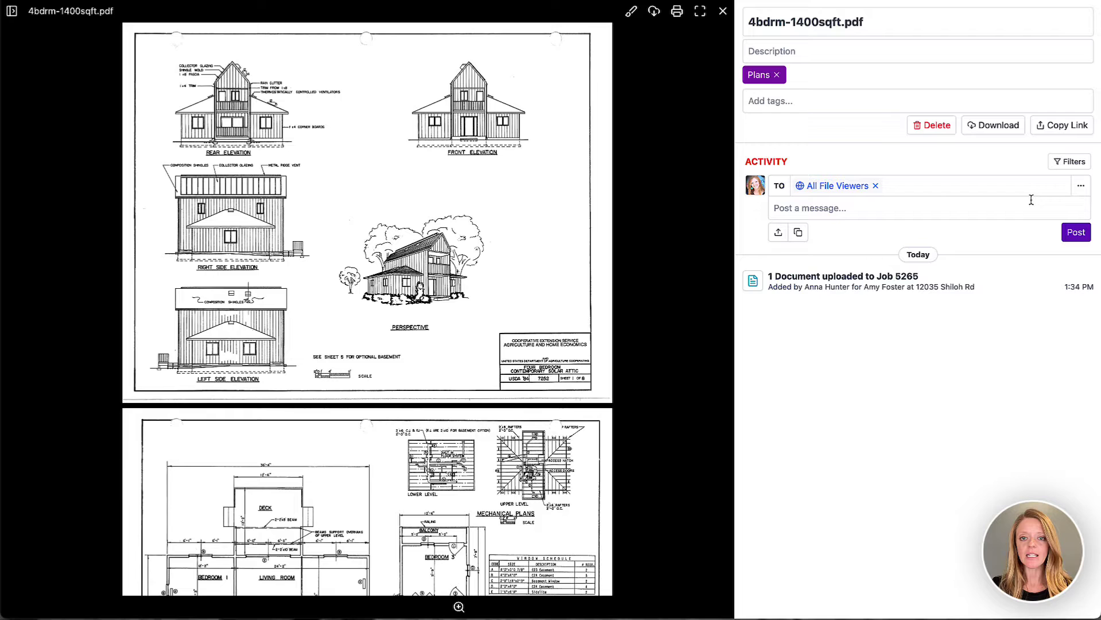
Open the plans PDF in the markup editor and scroll through its pages.
{"action": "left_click", "coordinate": [631, 13]}
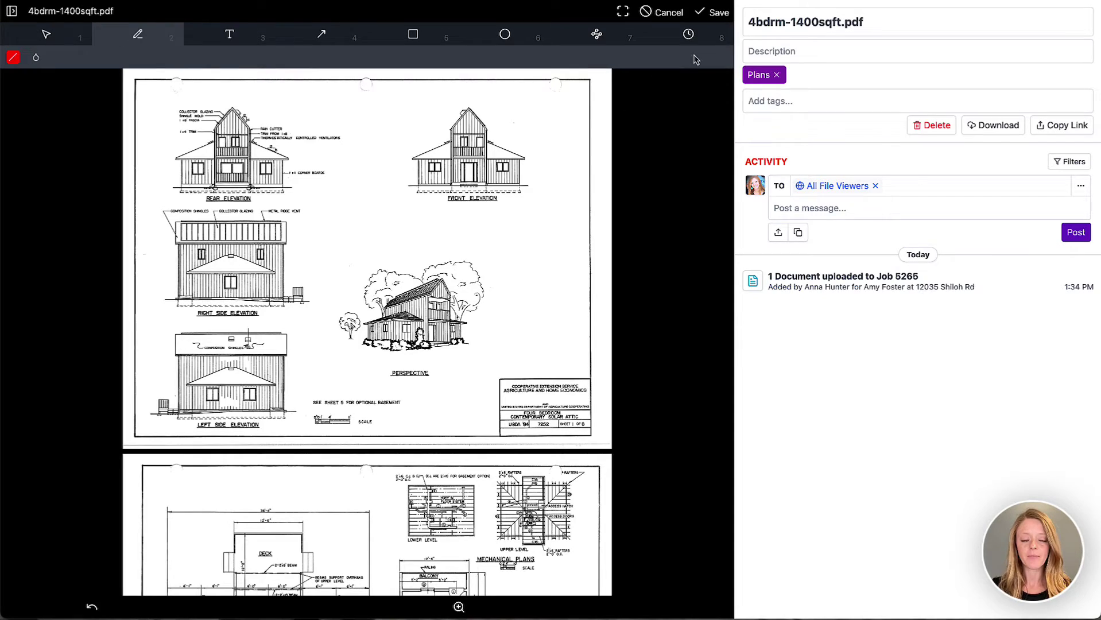
{"action": "scroll", "coordinate": [630, 315], "scroll_direction": "down", "scroll_amount": 7}
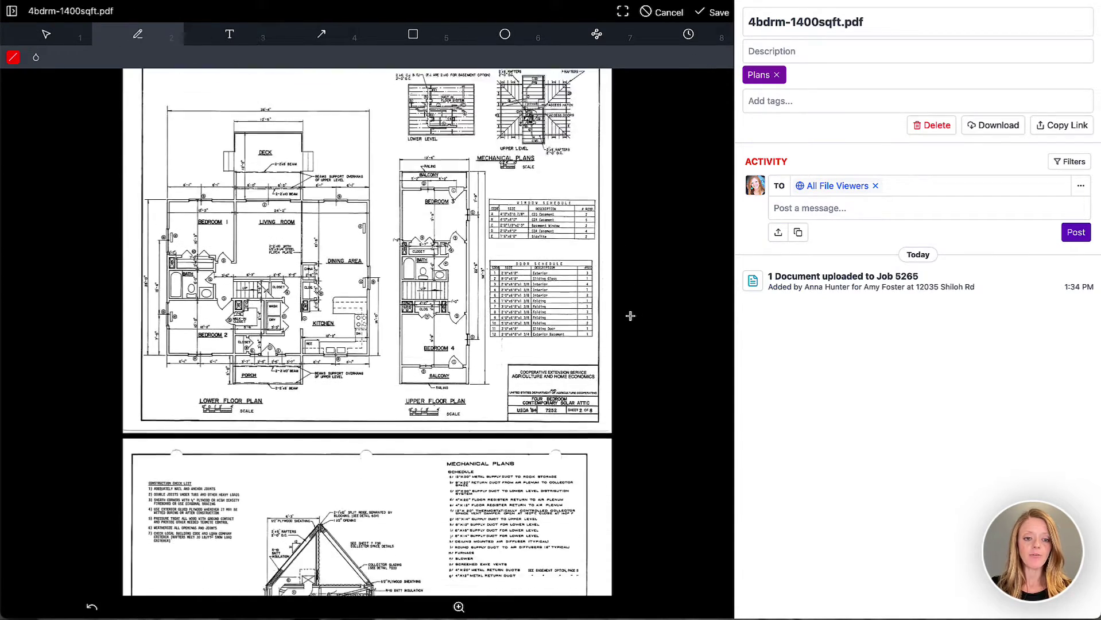
{"action": "scroll", "coordinate": [630, 316], "scroll_direction": "down", "scroll_amount": 5}
{"action": "scroll", "coordinate": [630, 316], "scroll_direction": "up", "scroll_amount": 9}
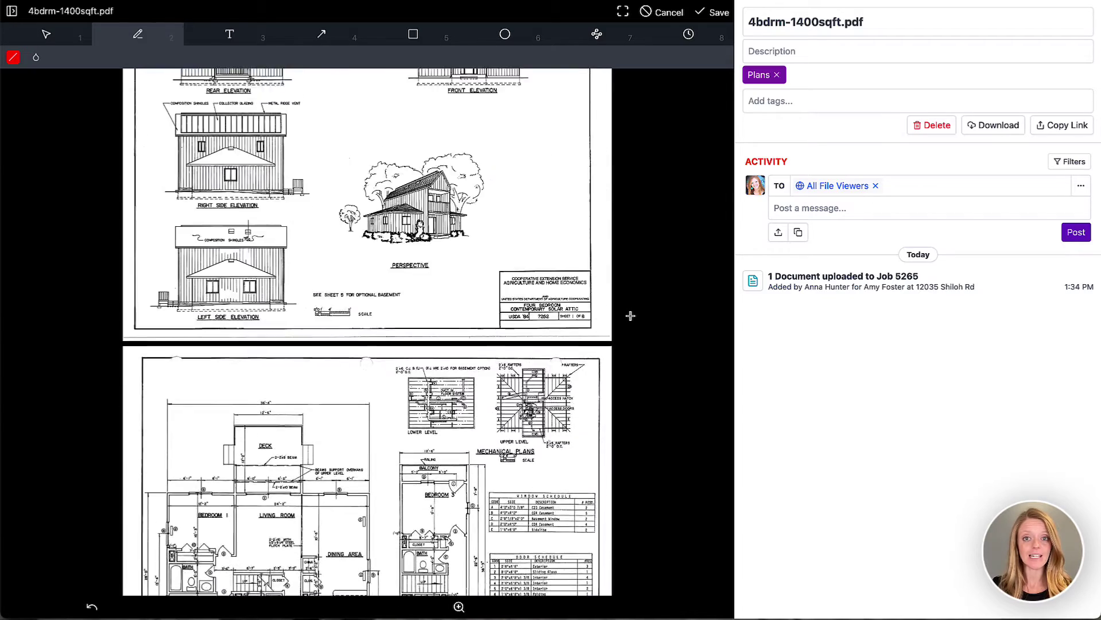
{"action": "scroll", "coordinate": [630, 315], "scroll_direction": "up", "scroll_amount": 2}
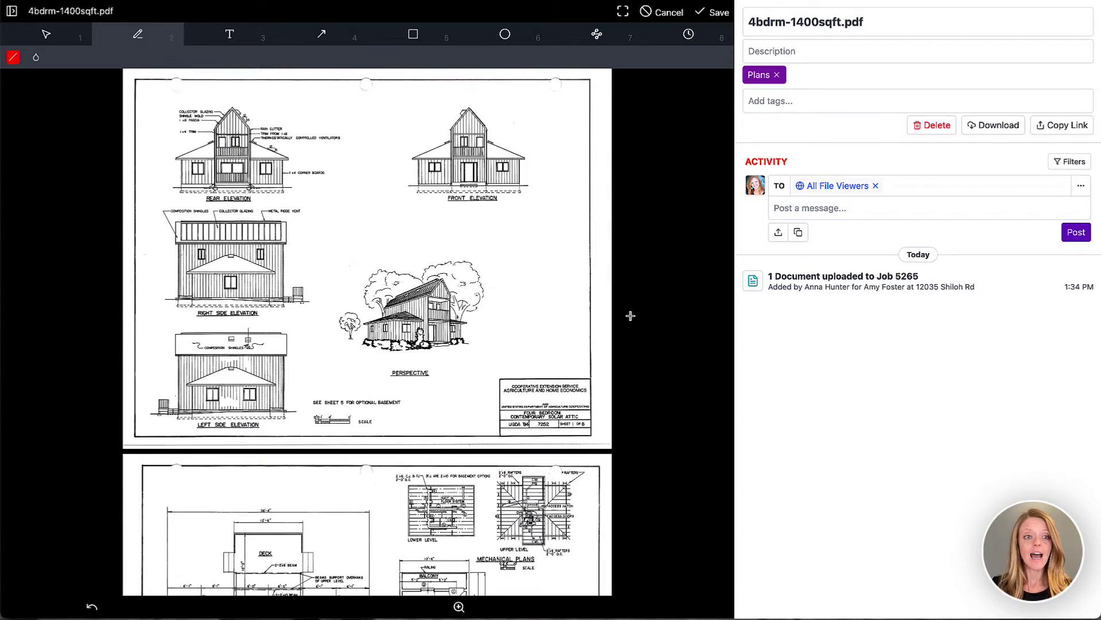
Show page thumbnails and jump to pages 5, 3 and 2, then back to page 1.
{"action": "left_click", "coordinate": [11, 11]}
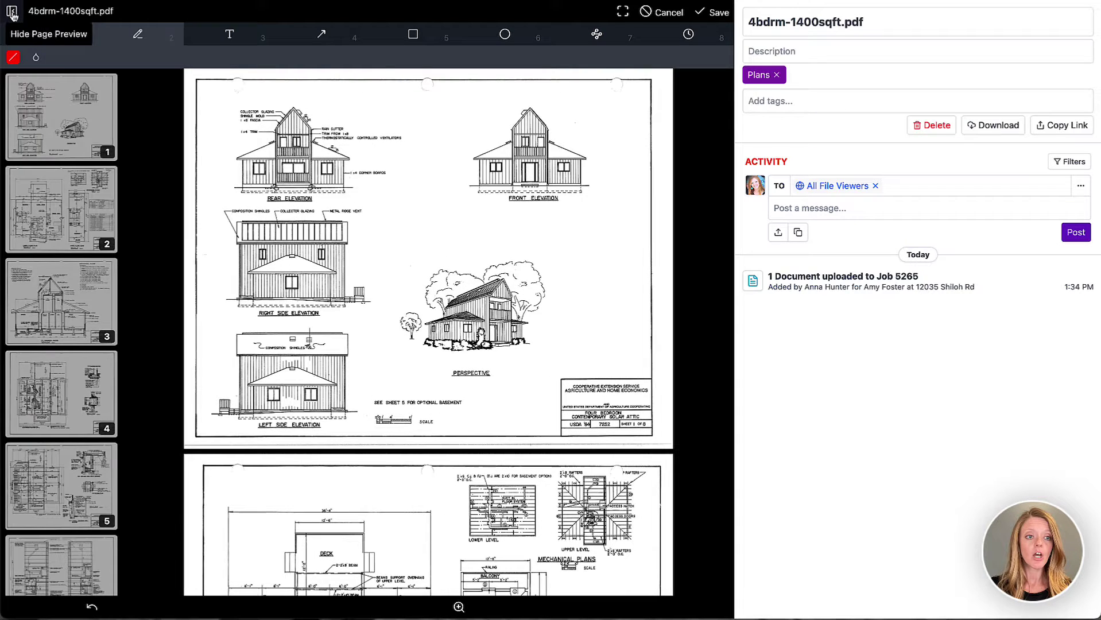
{"action": "left_click", "coordinate": [93, 447]}
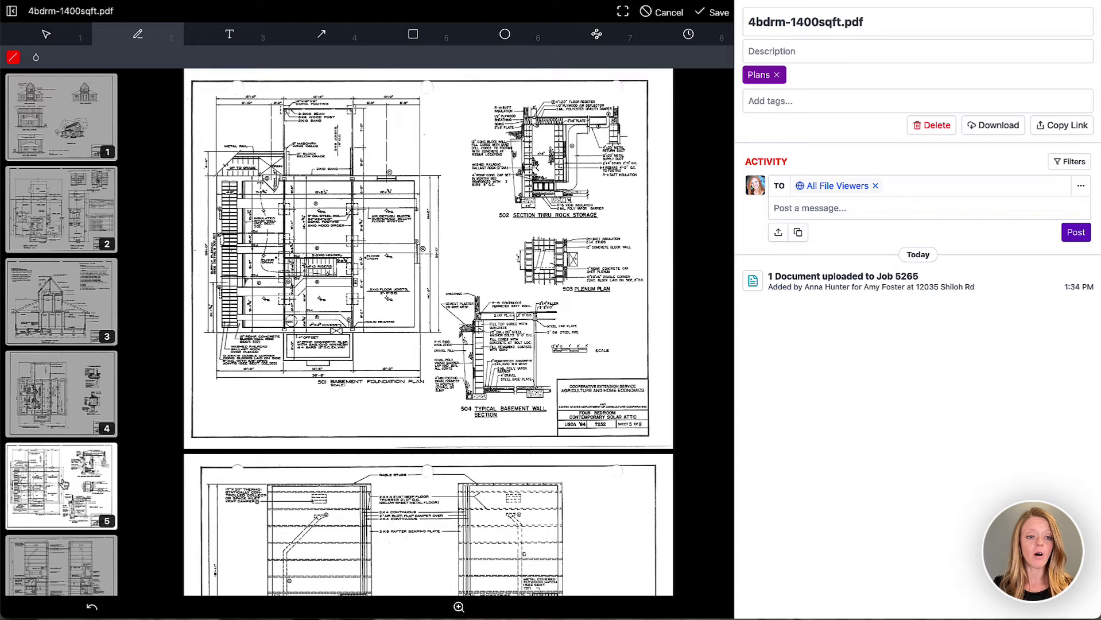
{"action": "left_click", "coordinate": [60, 298]}
{"action": "left_click", "coordinate": [70, 169]}
{"action": "left_click", "coordinate": [70, 151]}
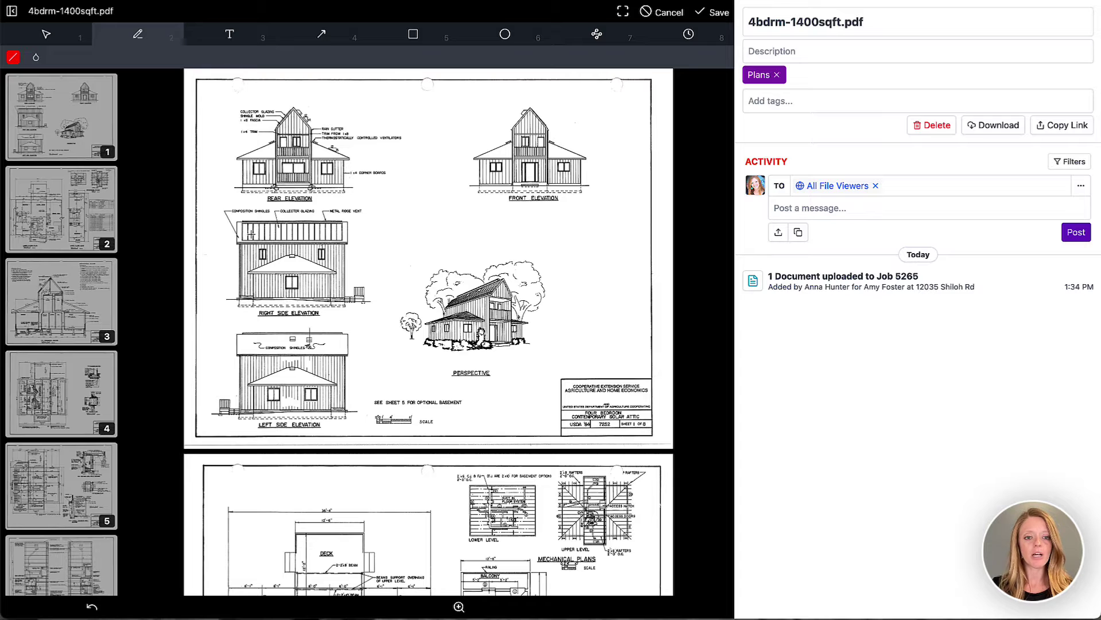
Add a blue title with the client family's project name at the top of the first sheet.
{"action": "left_click", "coordinate": [232, 34]}
{"action": "left_click", "coordinate": [402, 103]}
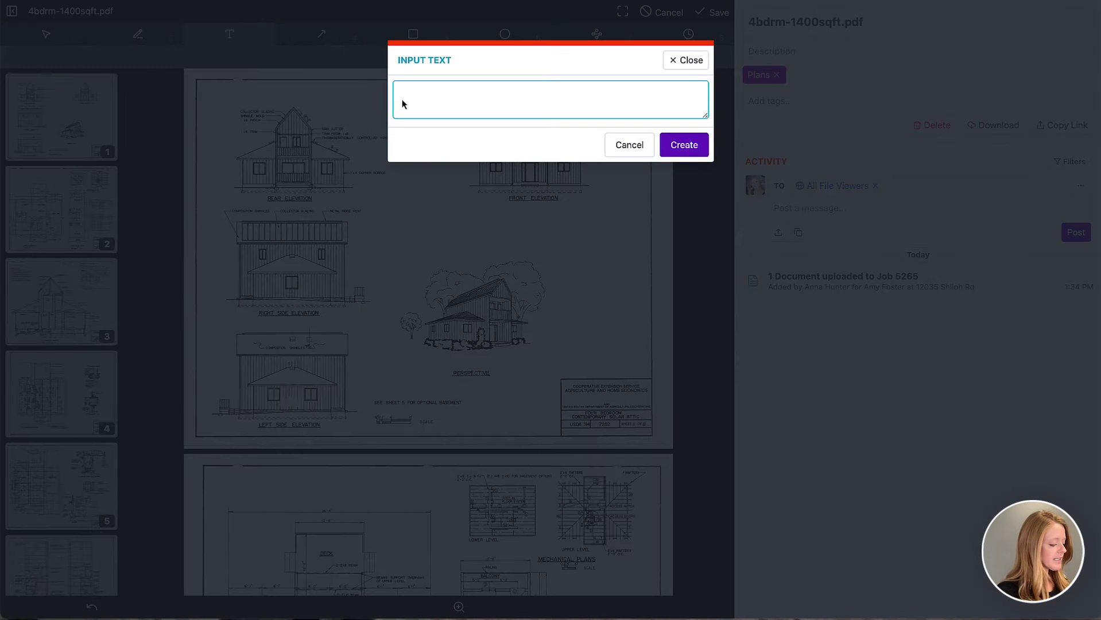
{"action": "type", "text": "Fost er Family Build"}
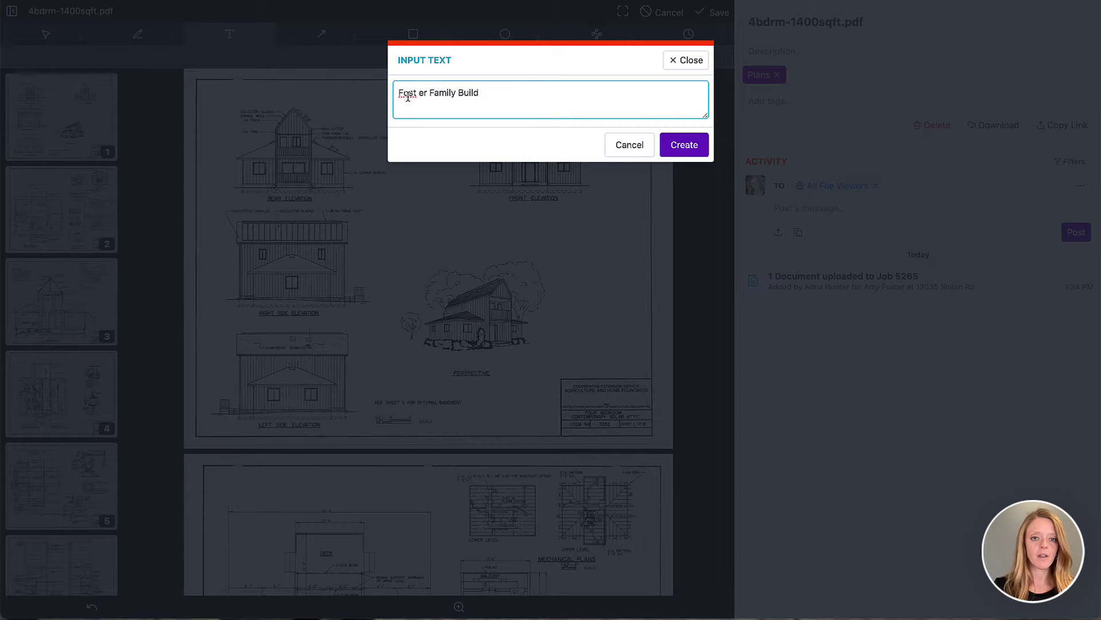
{"action": "left_click", "coordinate": [419, 93]}
{"action": "key", "text": "BackSpace"}
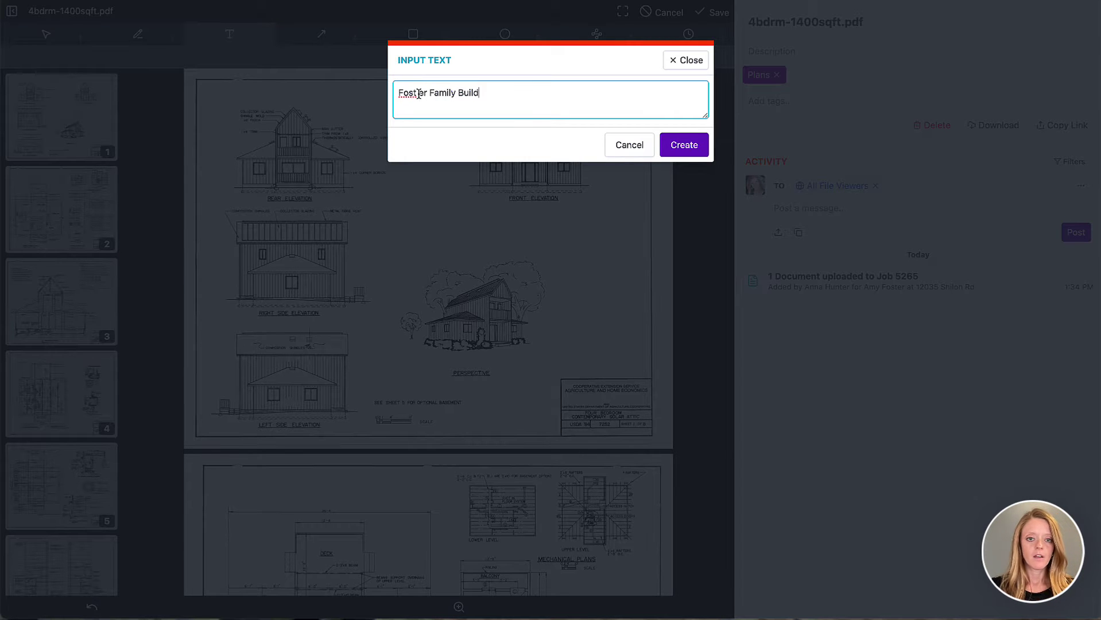
{"action": "left_click", "coordinate": [683, 144]}
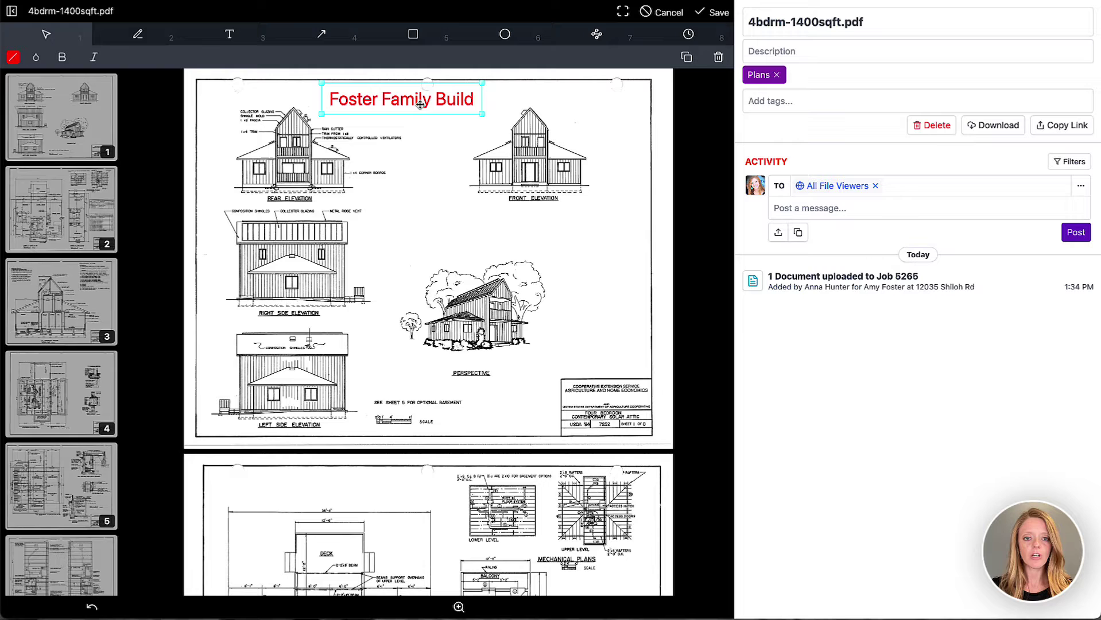
{"action": "left_click_drag", "start_coordinate": [429, 101], "coordinate": [442, 99]}
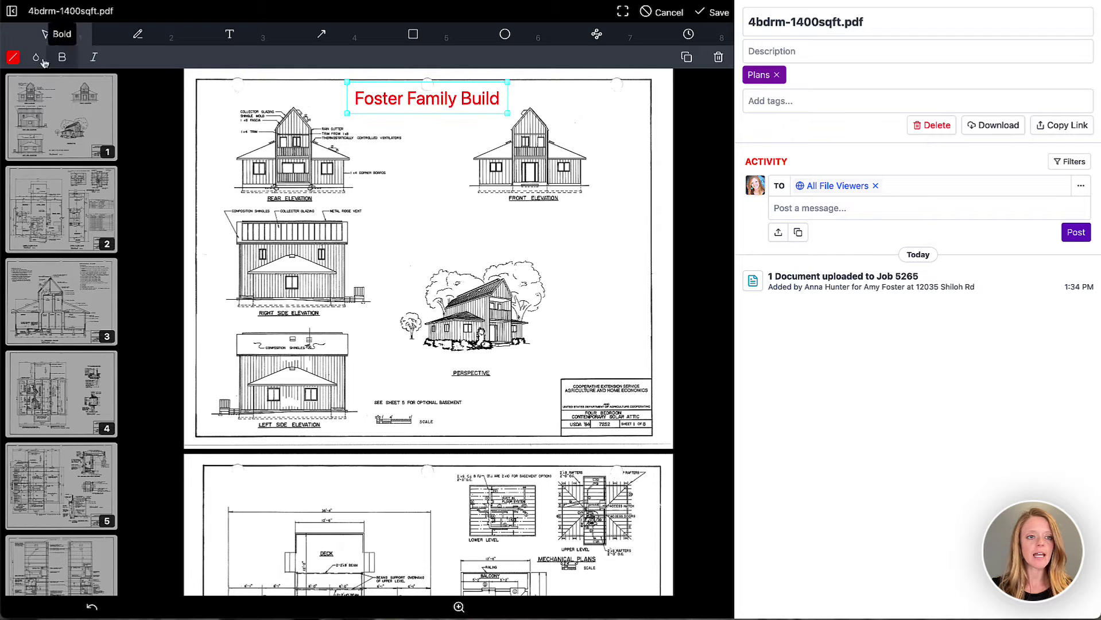
{"action": "left_click", "coordinate": [14, 58]}
{"action": "left_click", "coordinate": [18, 87]}
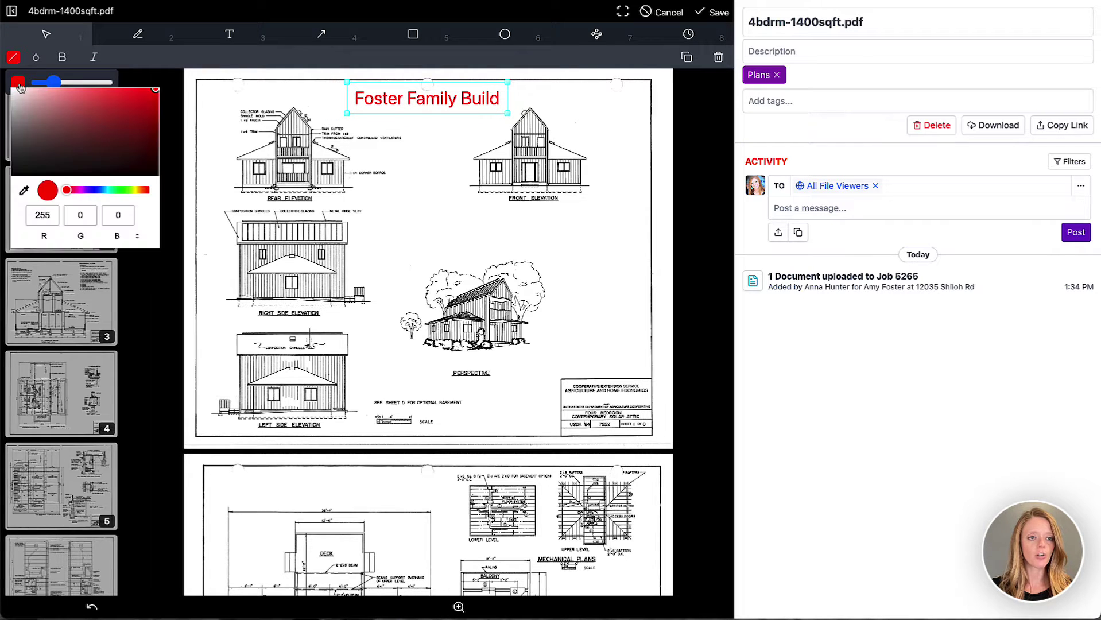
{"action": "left_click", "coordinate": [97, 190]}
{"action": "left_click", "coordinate": [405, 148]}
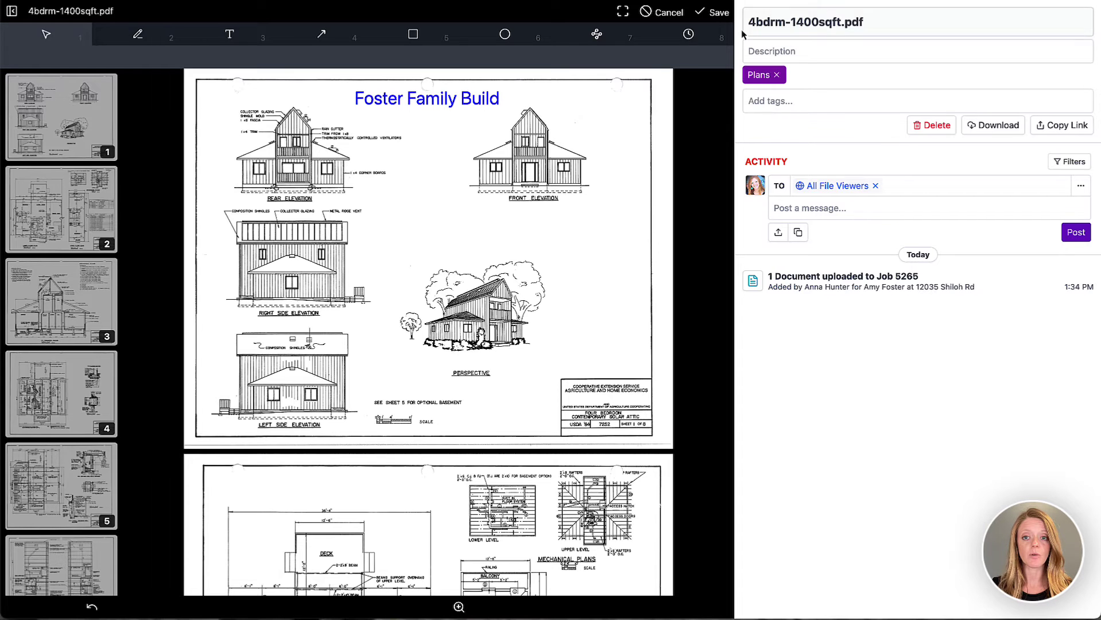
Add a teal 'Wed, May 22, 2024 1:43 PM' timestamp, shrunk to sit under the title.
{"action": "left_click", "coordinate": [711, 38]}
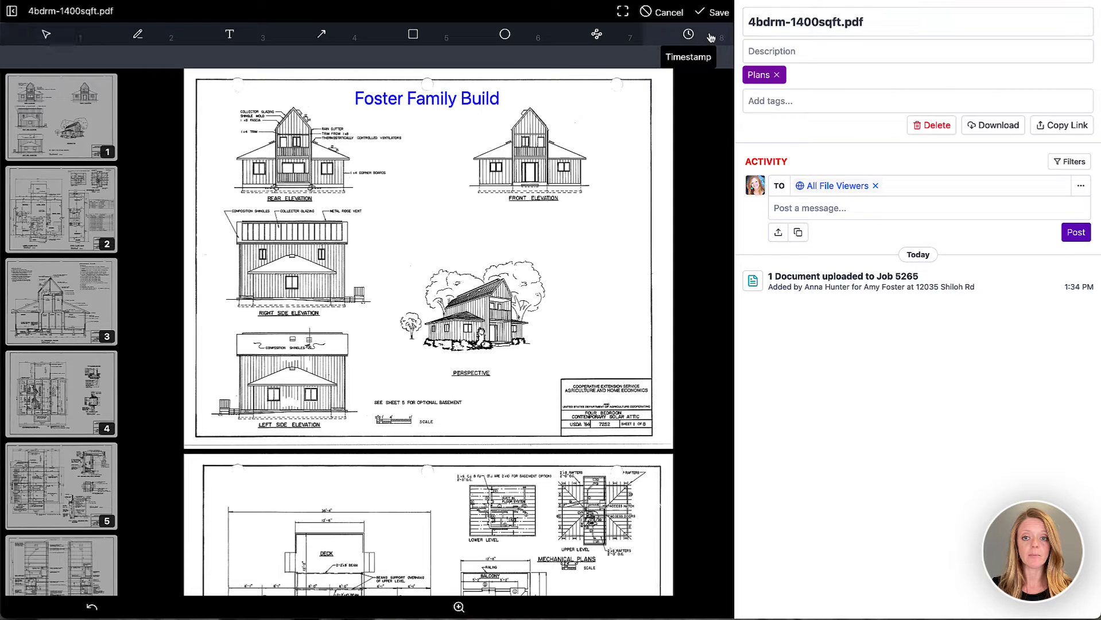
{"action": "left_click", "coordinate": [371, 119]}
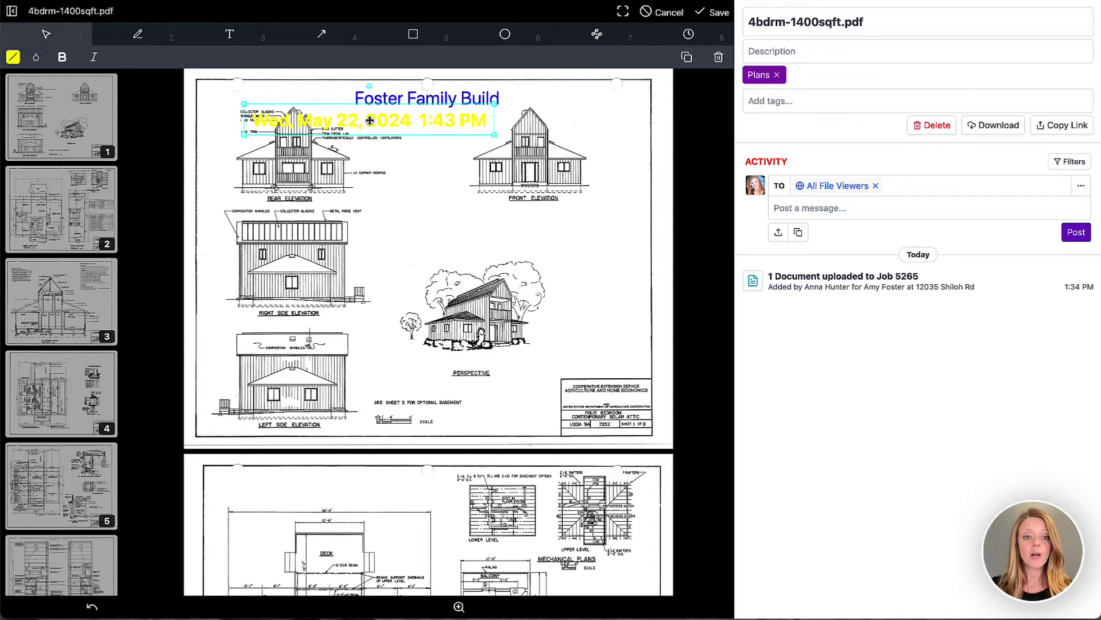
{"action": "left_click", "coordinate": [20, 59]}
{"action": "left_click", "coordinate": [19, 84]}
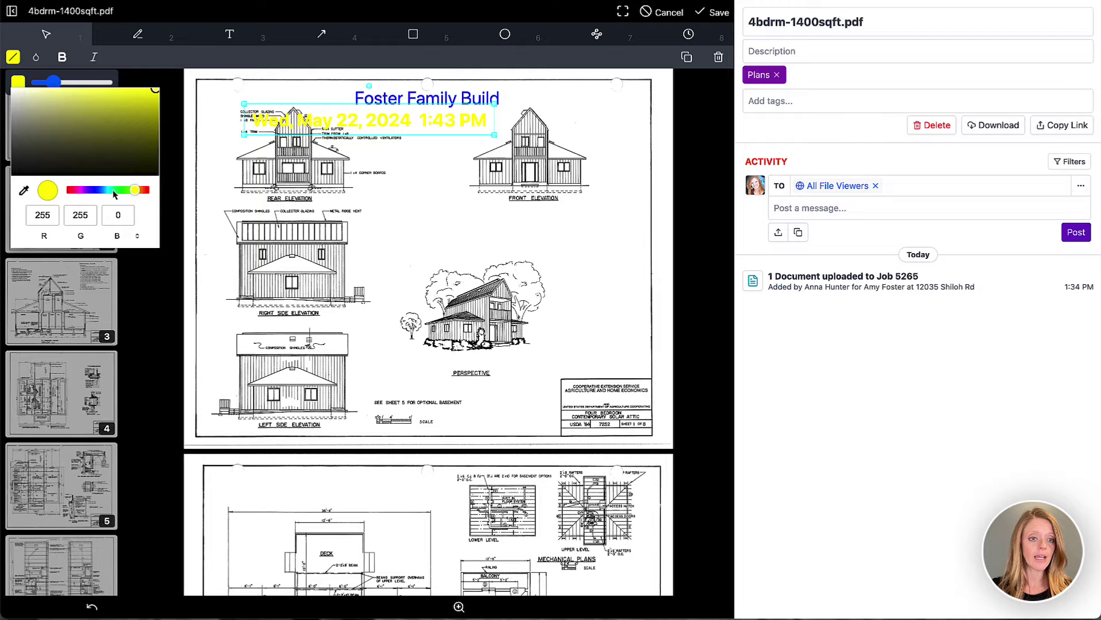
{"action": "left_click", "coordinate": [114, 195]}
{"action": "left_click", "coordinate": [348, 121]}
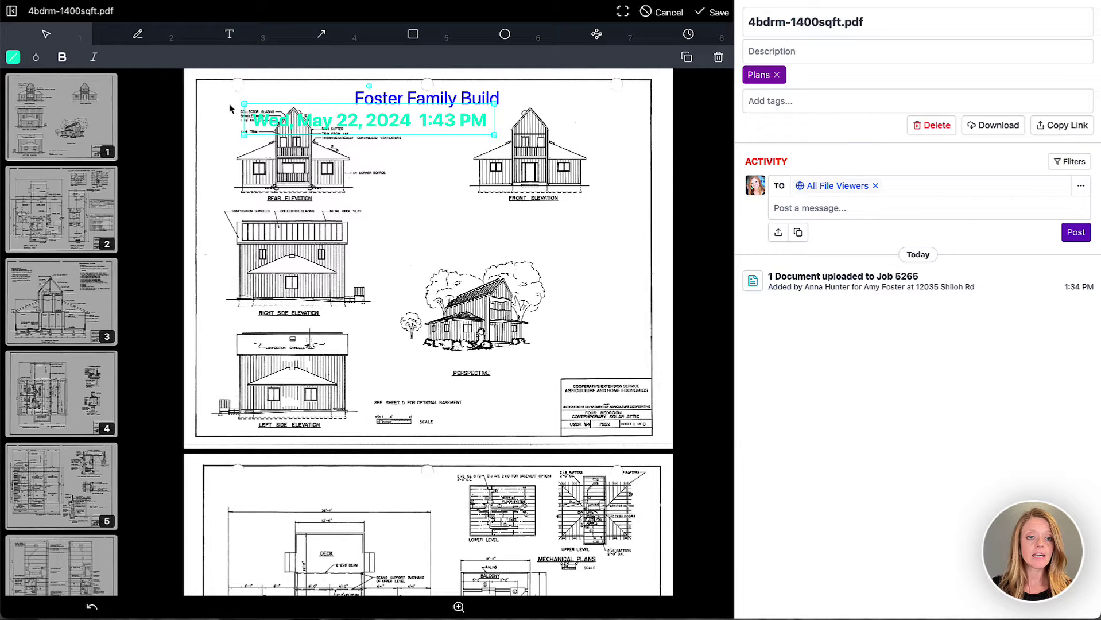
{"action": "left_click_drag", "start_coordinate": [243, 105], "coordinate": [363, 109]}
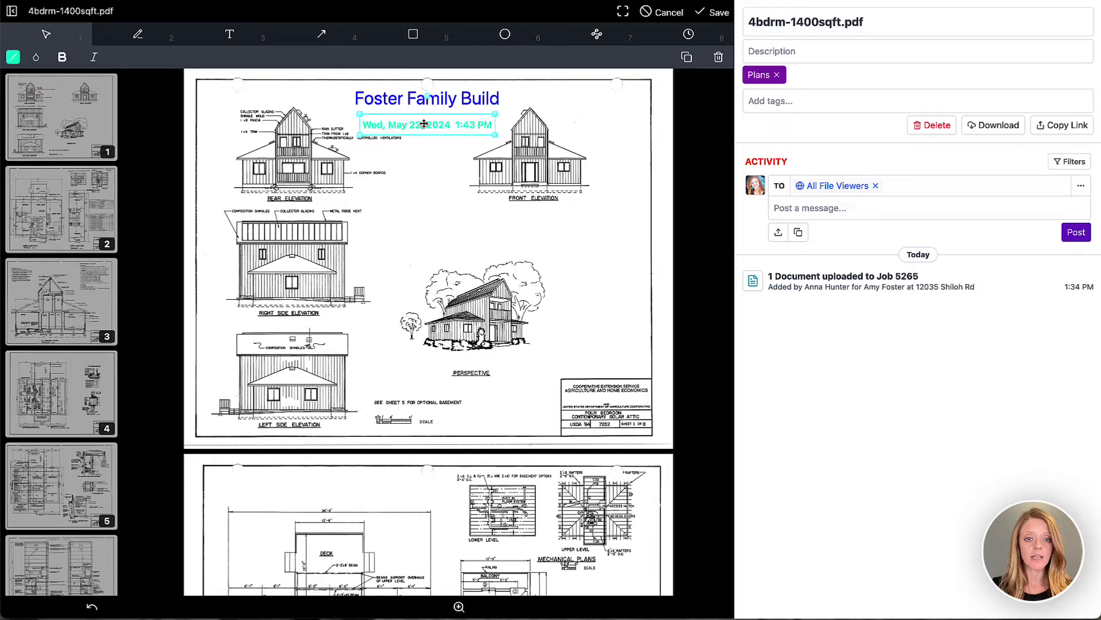
{"action": "left_click", "coordinate": [430, 221]}
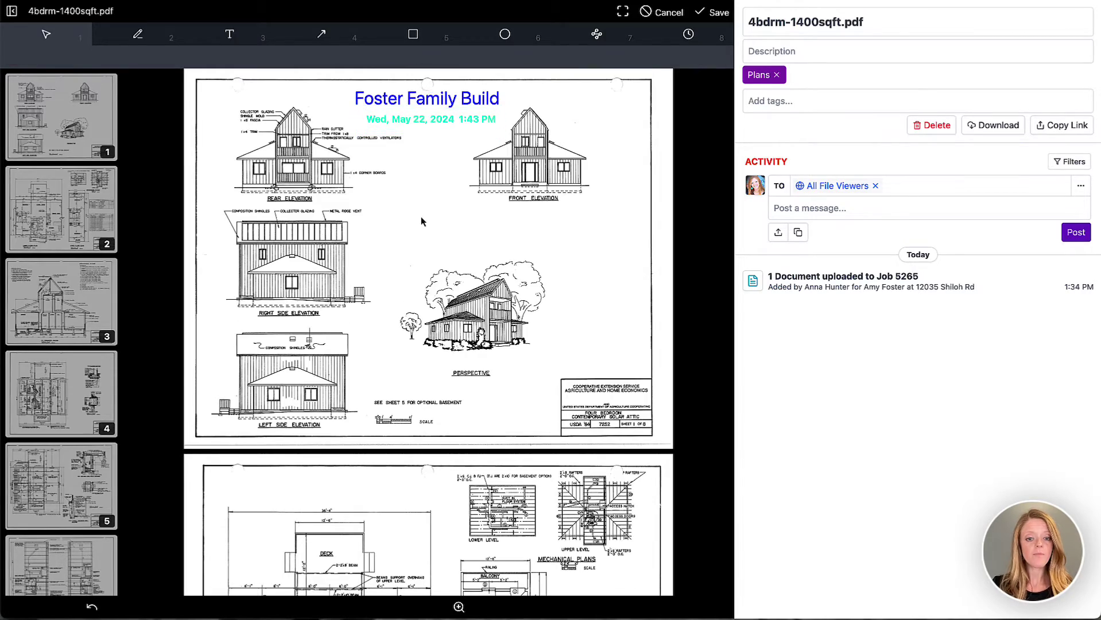
Zoom in and draw a rectangle over Bedroom 1 with a thinner dark blue outline.
{"action": "scroll", "coordinate": [420, 217], "scroll_direction": "down", "scroll_amount": 7}
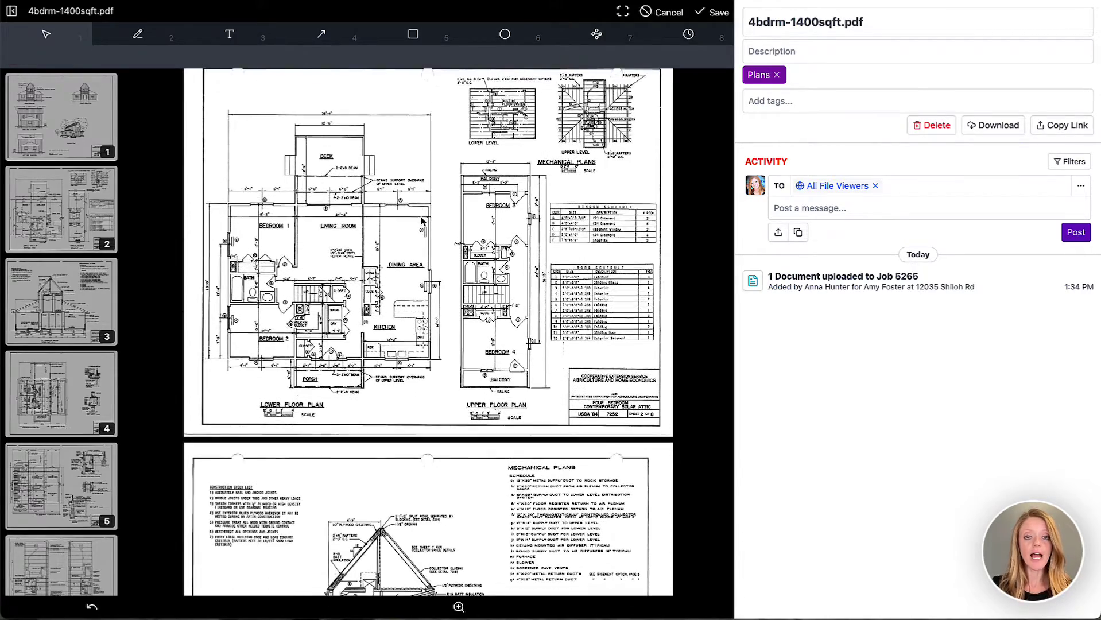
{"action": "scroll", "coordinate": [421, 221], "scroll_direction": "up", "scroll_amount": 1}
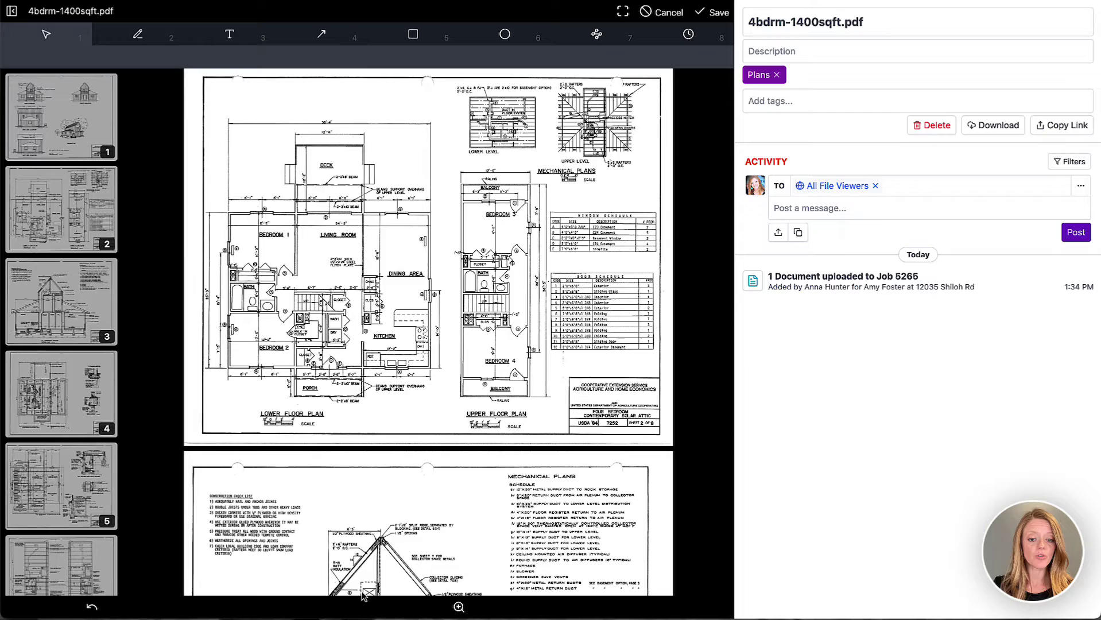
{"action": "left_click", "coordinate": [457, 606]}
{"action": "scroll", "coordinate": [348, 244], "scroll_direction": "up", "scroll_amount": 5}
{"action": "scroll", "coordinate": [347, 244], "scroll_direction": "left", "scroll_amount": 5}
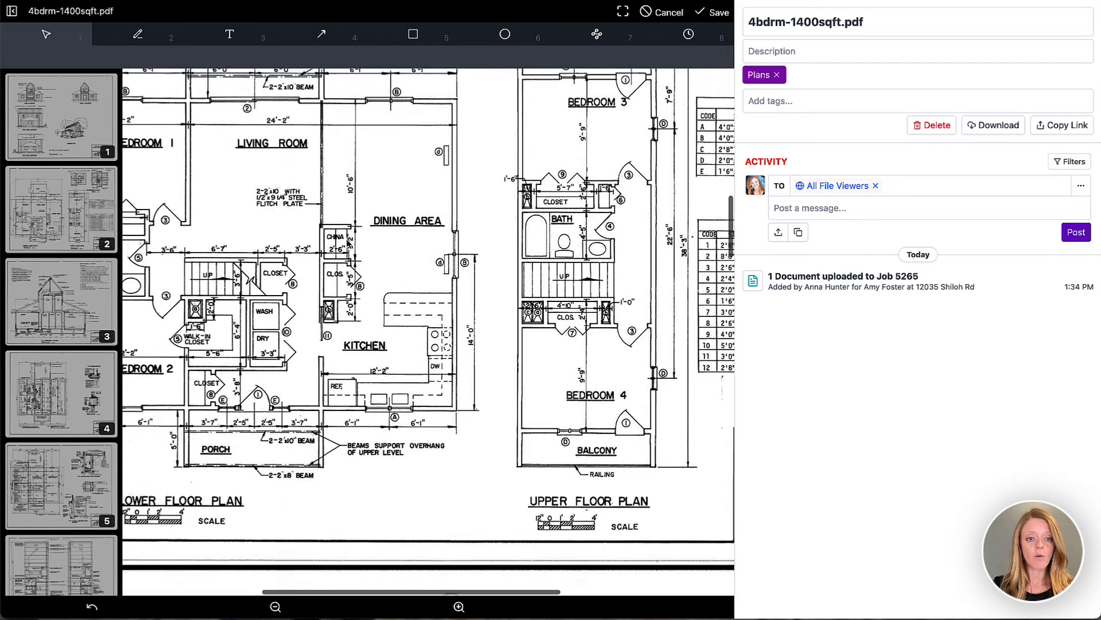
{"action": "scroll", "coordinate": [405, 236], "scroll_direction": "left", "scroll_amount": 3}
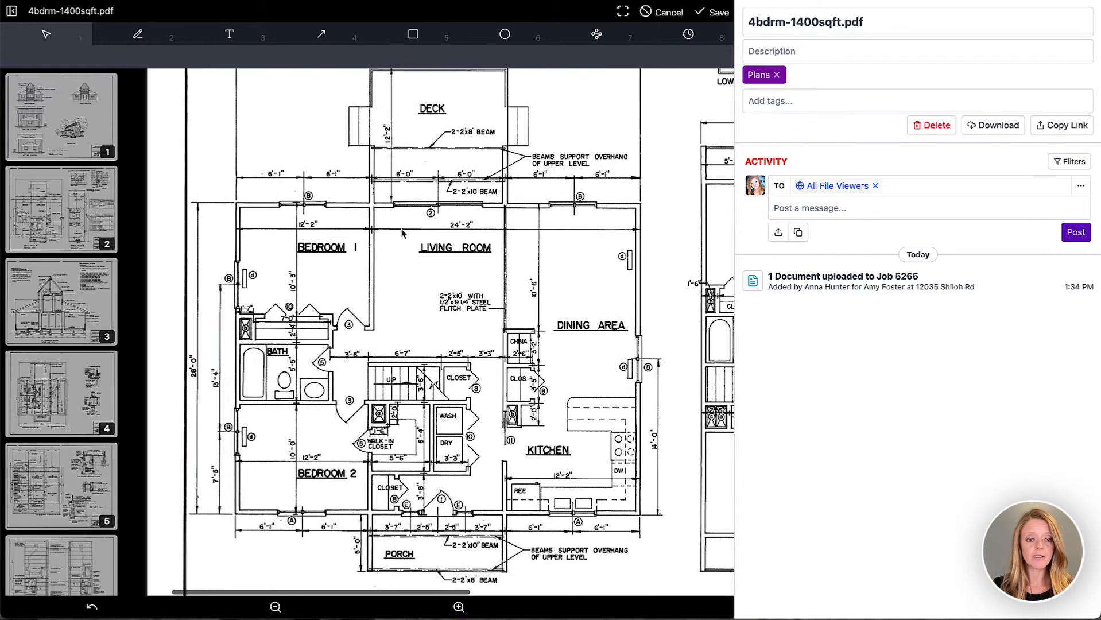
{"action": "left_click", "coordinate": [425, 40]}
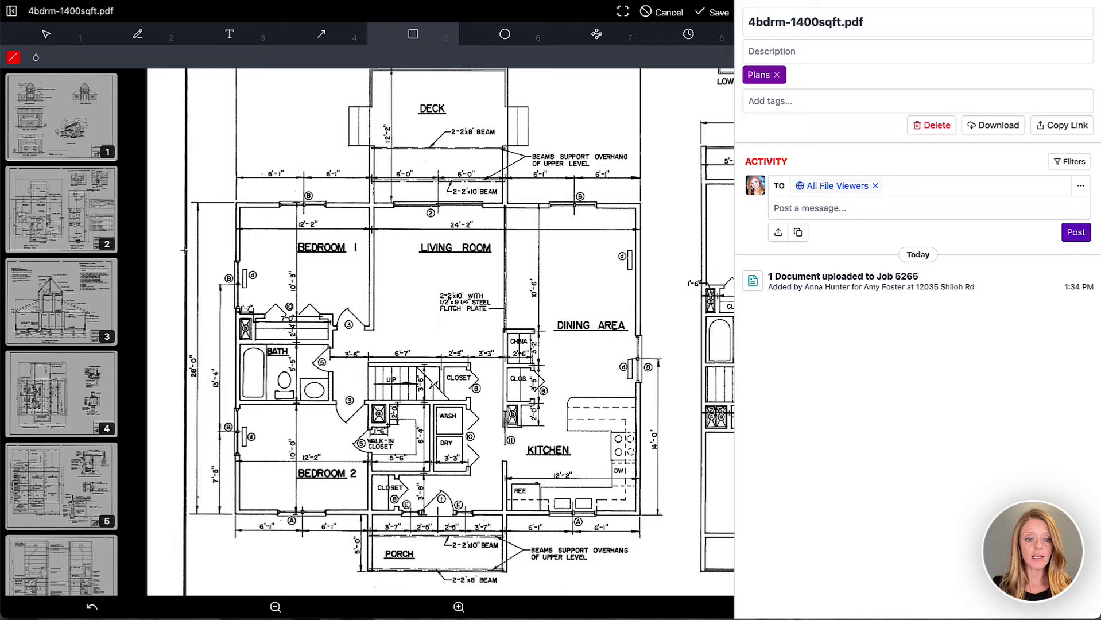
{"action": "left_click_drag", "start_coordinate": [237, 203], "coordinate": [370, 328]}
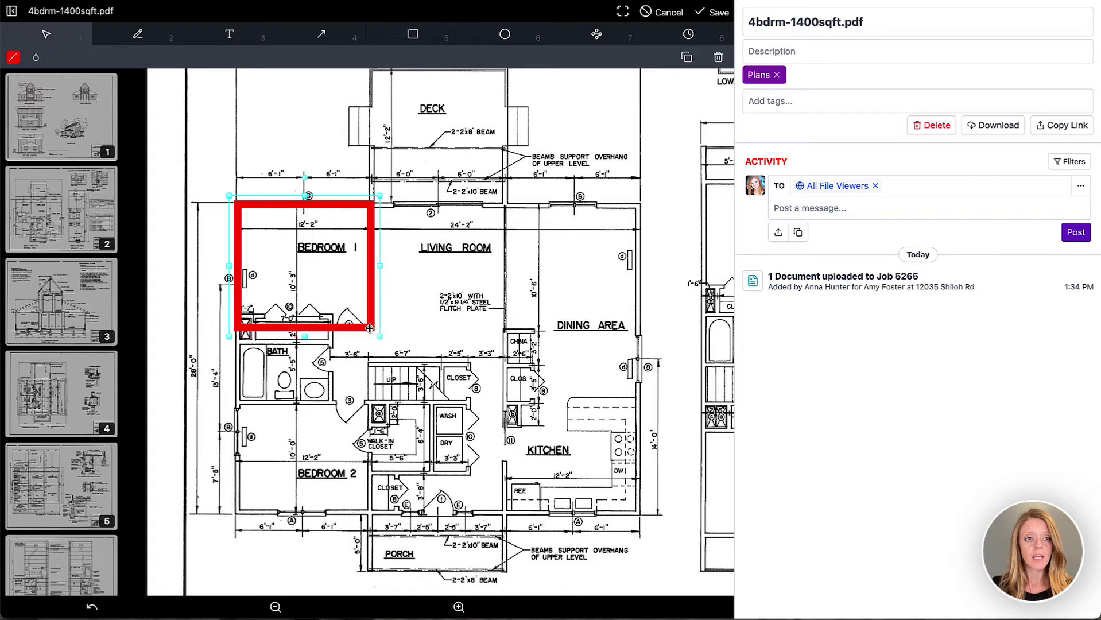
{"action": "left_click", "coordinate": [14, 57]}
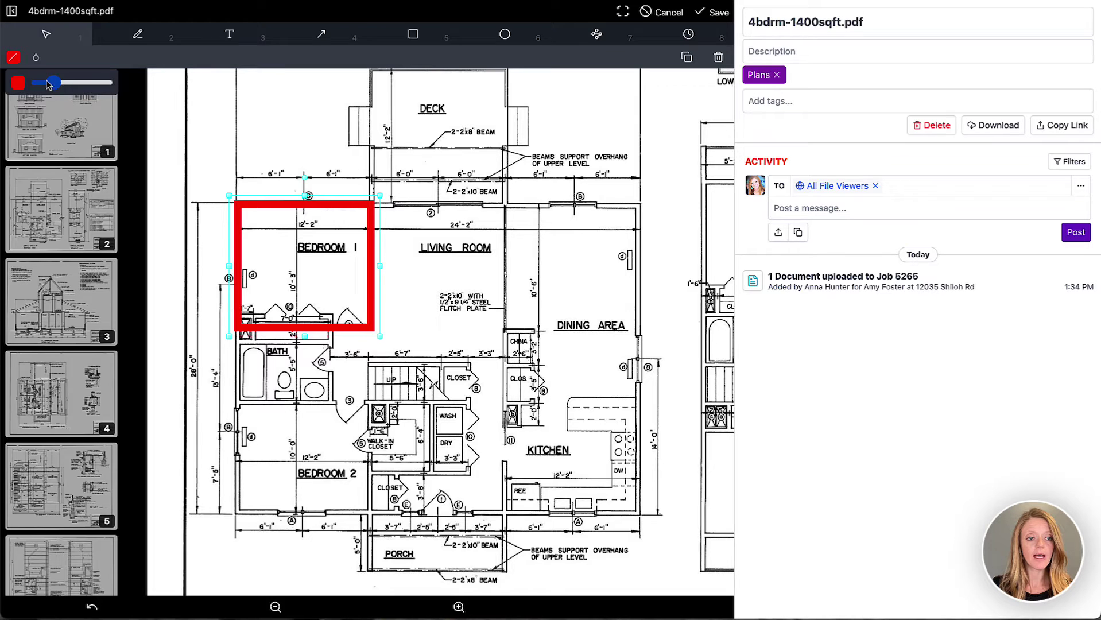
{"action": "left_click_drag", "start_coordinate": [52, 83], "coordinate": [39, 85]}
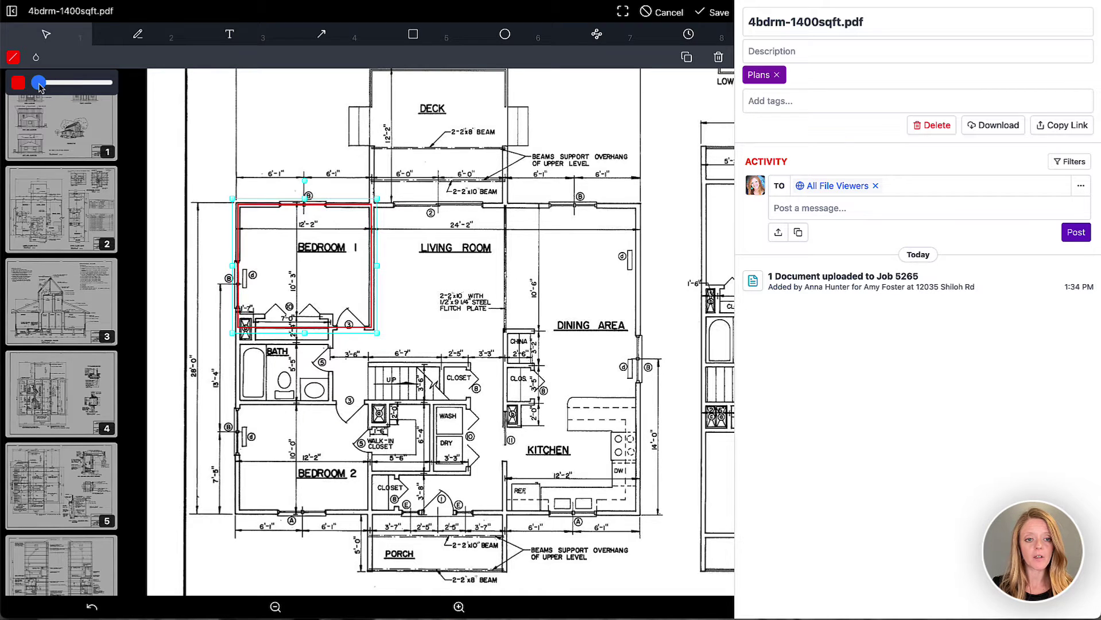
{"action": "left_click", "coordinate": [18, 83]}
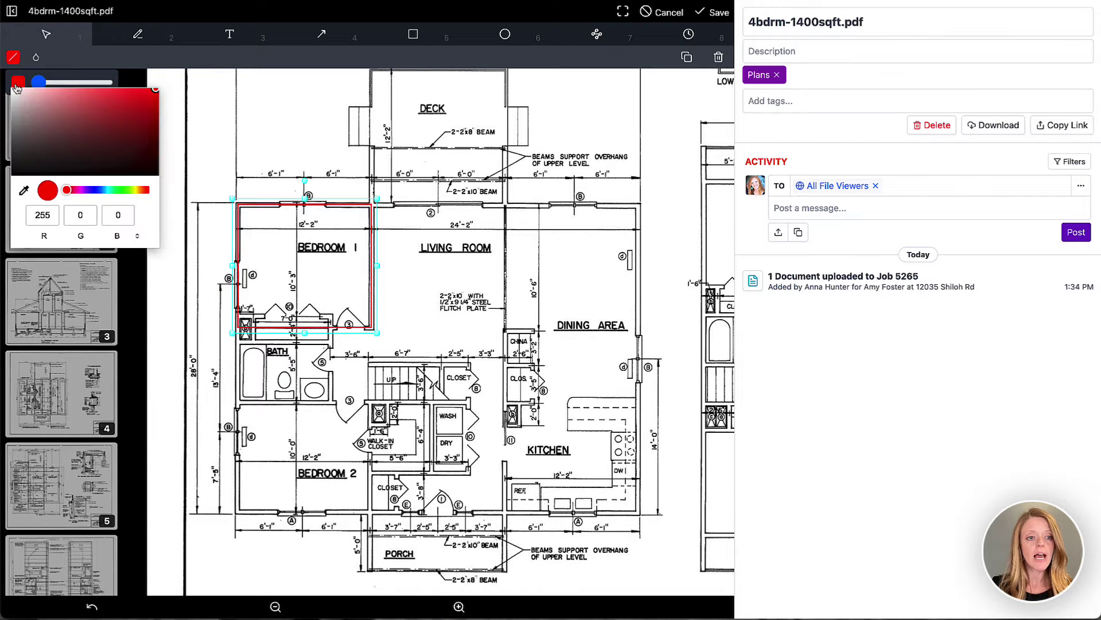
{"action": "left_click", "coordinate": [100, 190]}
{"action": "left_click", "coordinate": [123, 123]}
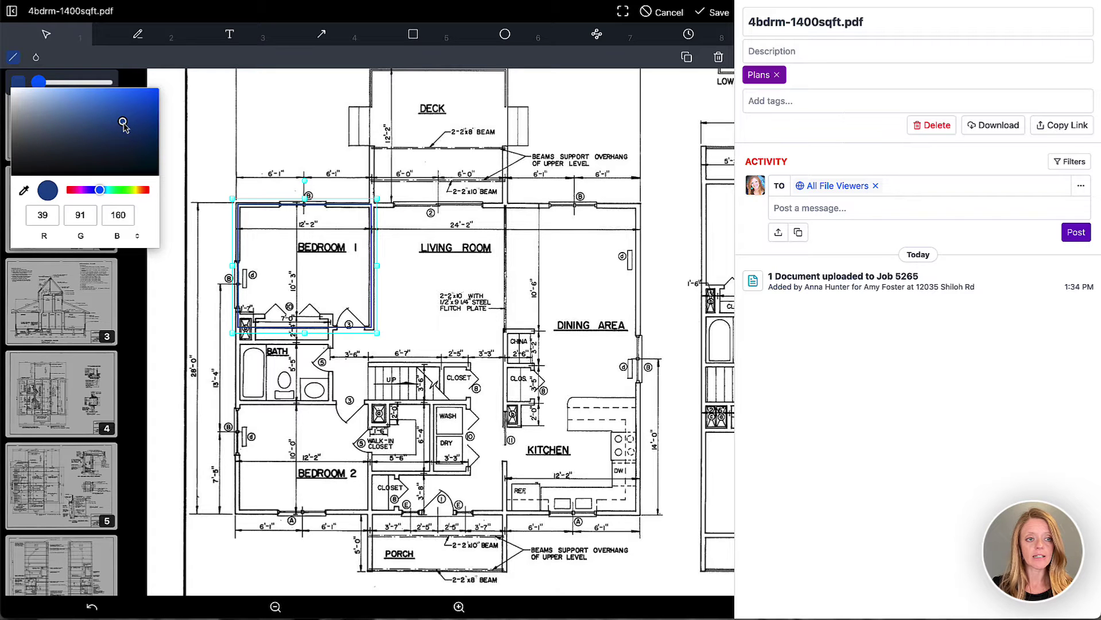
Give the Bedroom 1 rectangle a semi-transparent light blue fill (RGB 38, 129, 186).
{"action": "left_click", "coordinate": [35, 58]}
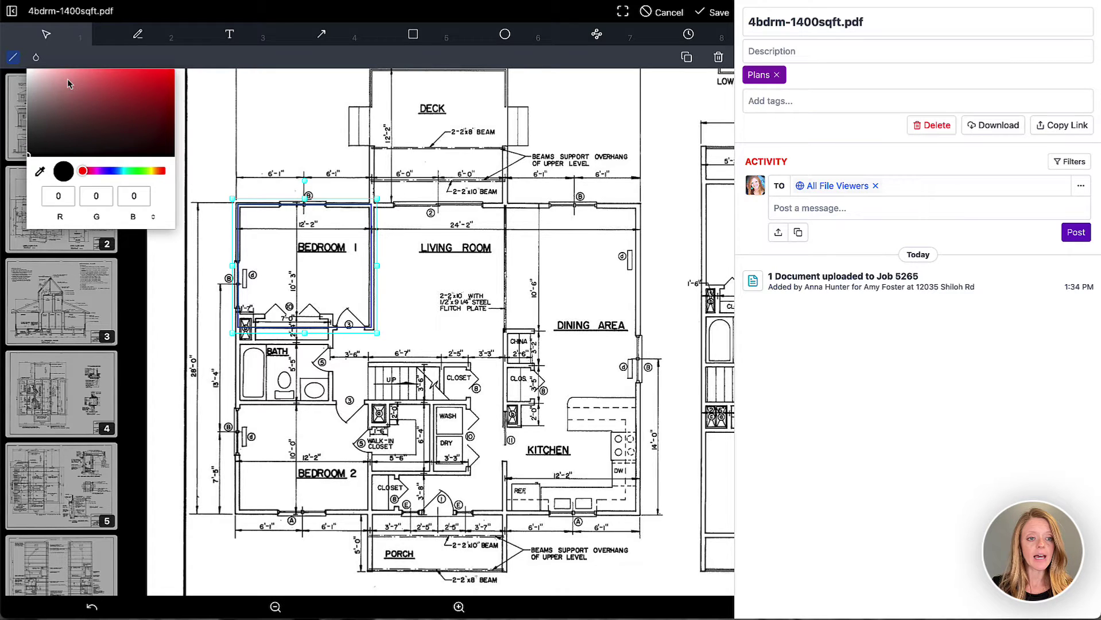
{"action": "left_click", "coordinate": [115, 171]}
{"action": "left_click", "coordinate": [144, 99]}
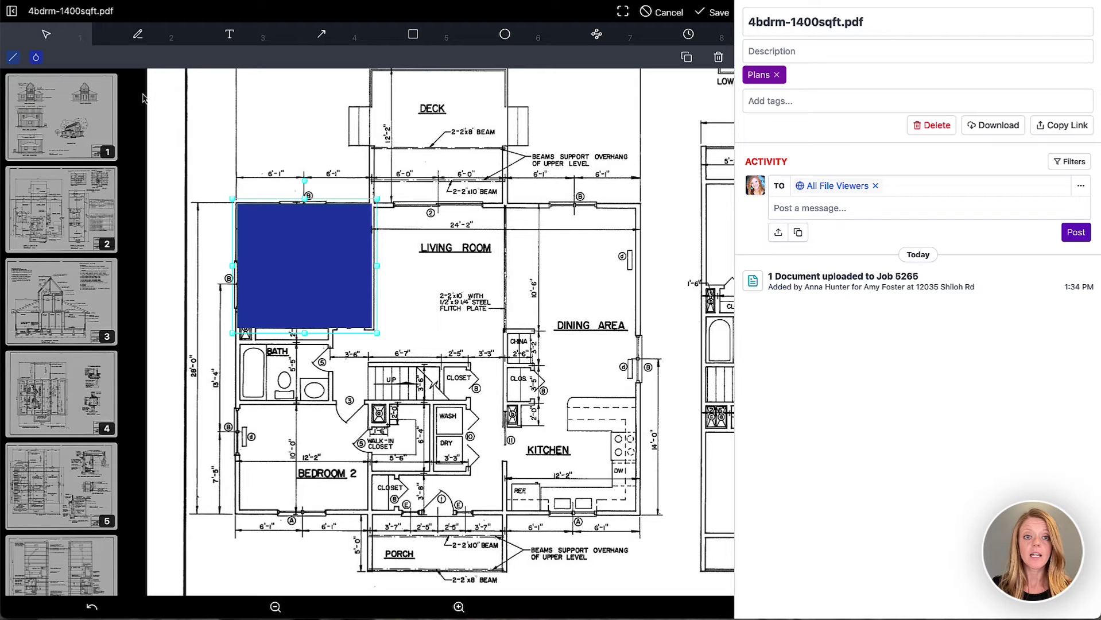
{"action": "left_click", "coordinate": [36, 58]}
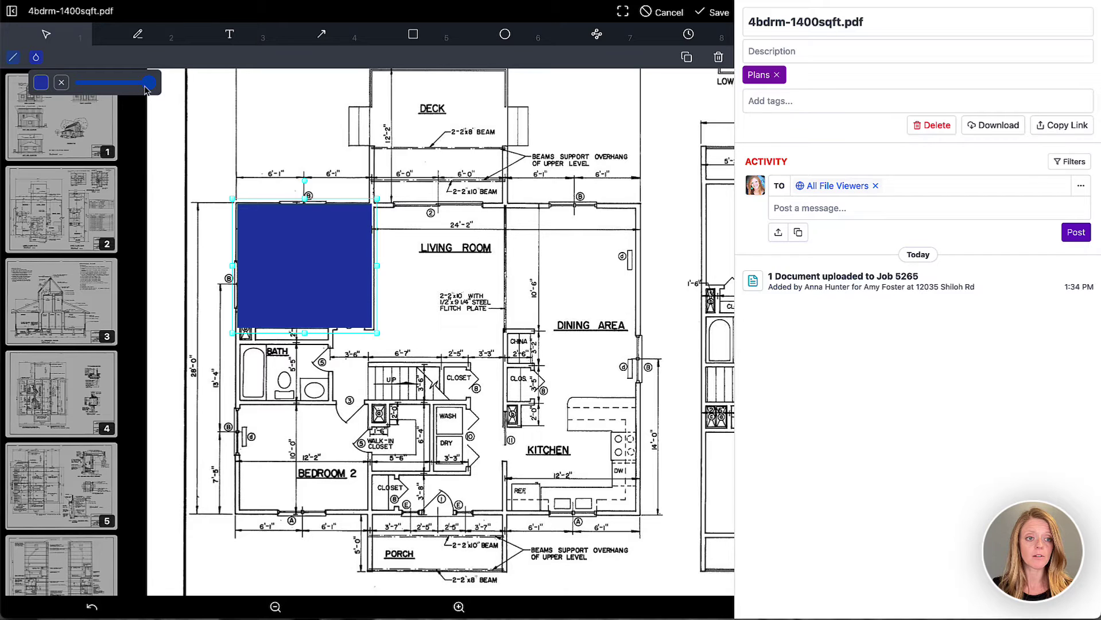
{"action": "left_click_drag", "start_coordinate": [148, 87], "coordinate": [108, 86]}
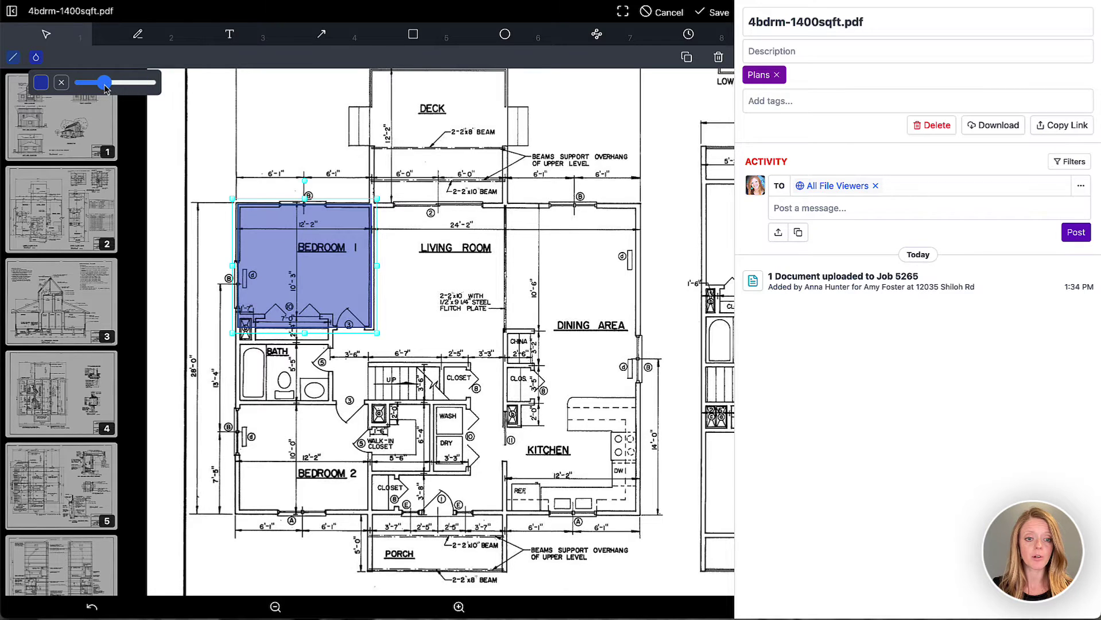
{"action": "left_click", "coordinate": [41, 85]}
{"action": "left_click_drag", "start_coordinate": [122, 191], "coordinate": [127, 190]}
{"action": "left_click", "coordinate": [400, 370]}
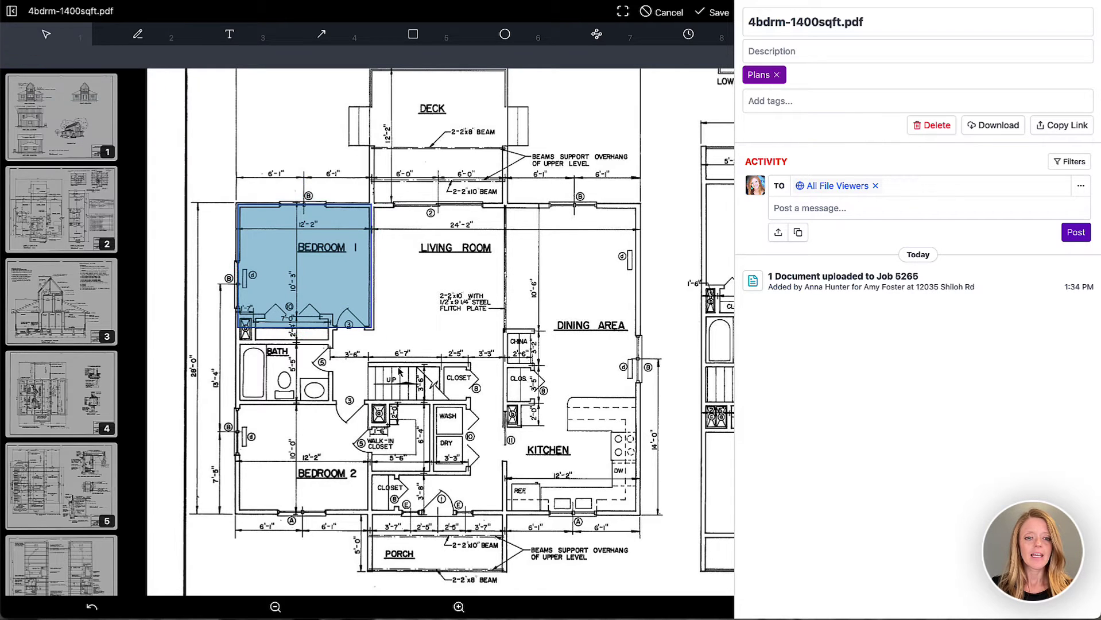
Copy the blue Bedroom 1 rectangle onto Bedroom 2 and trim its top edge to fit.
{"action": "left_click", "coordinate": [335, 267]}
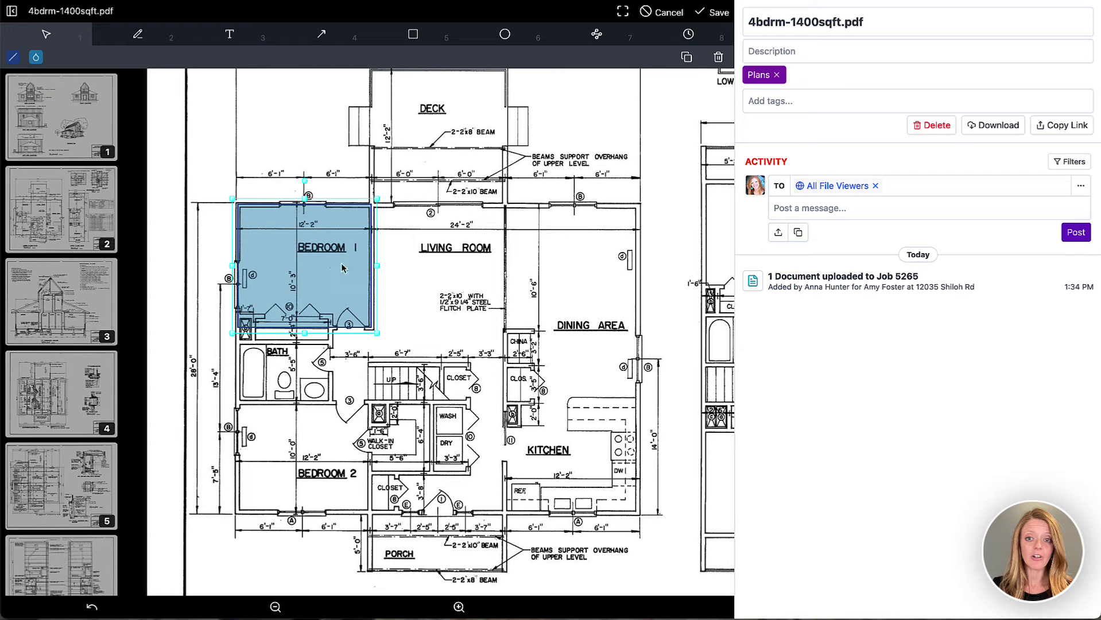
{"action": "left_click", "coordinate": [686, 57]}
{"action": "left_click_drag", "start_coordinate": [298, 259], "coordinate": [285, 431]}
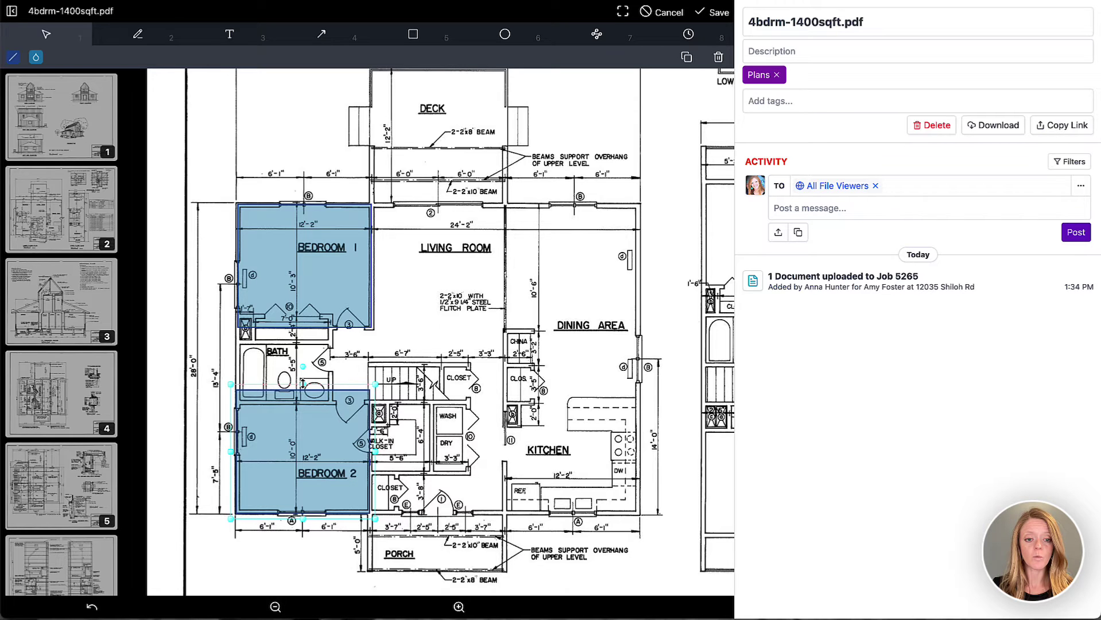
{"action": "left_click_drag", "start_coordinate": [292, 385], "coordinate": [291, 396]}
{"action": "left_click", "coordinate": [519, 179]}
Add a blue 'Blue = Carpet' label inside the sheet's top-left border.
{"action": "scroll", "coordinate": [518, 179], "scroll_direction": "up", "scroll_amount": 5}
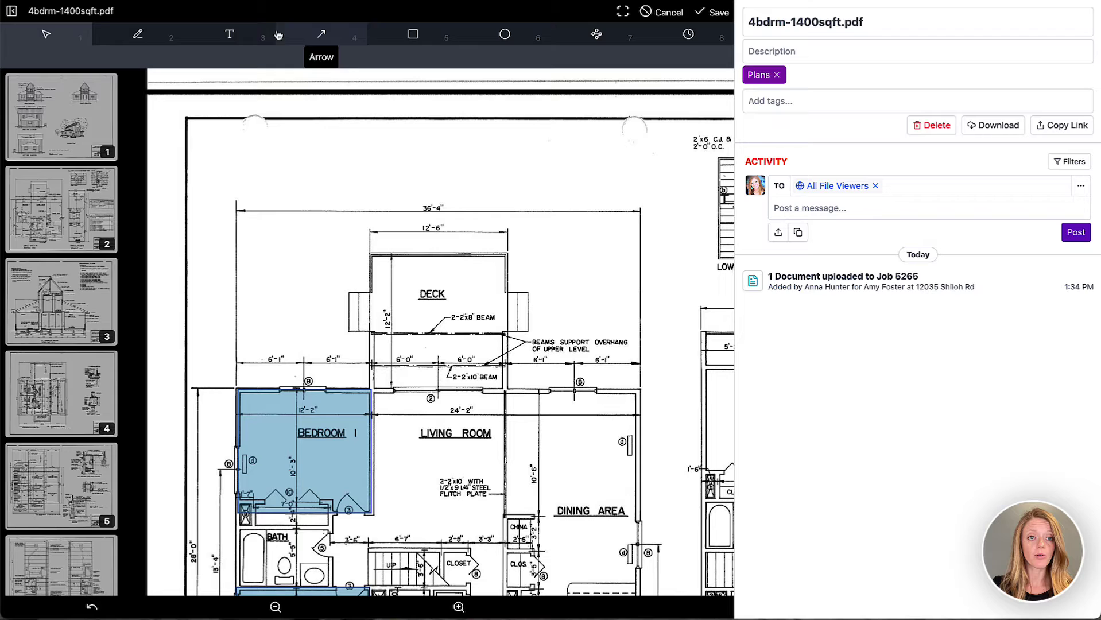
{"action": "left_click", "coordinate": [229, 34]}
{"action": "left_click", "coordinate": [436, 267]}
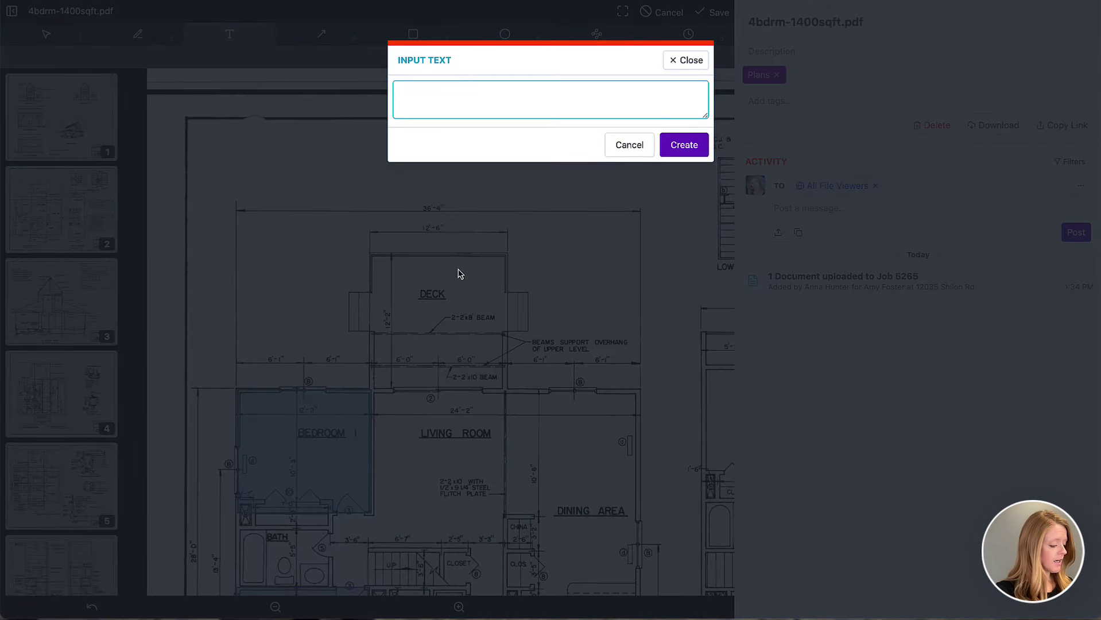
{"action": "type", "text": "Blue ="}
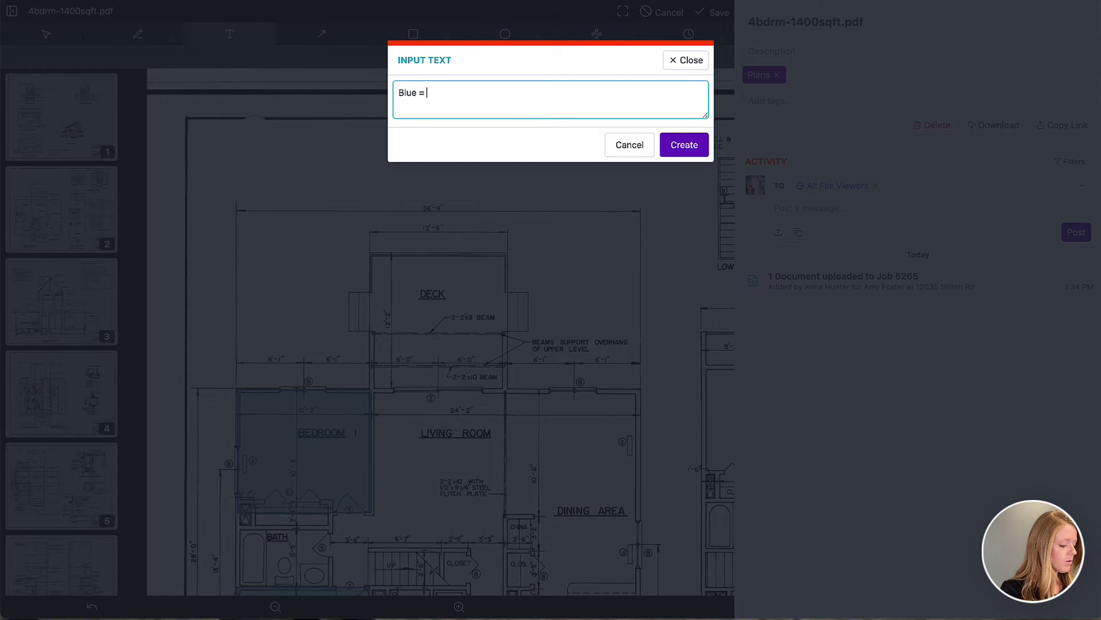
{"action": "type", "text": " Carpet"}
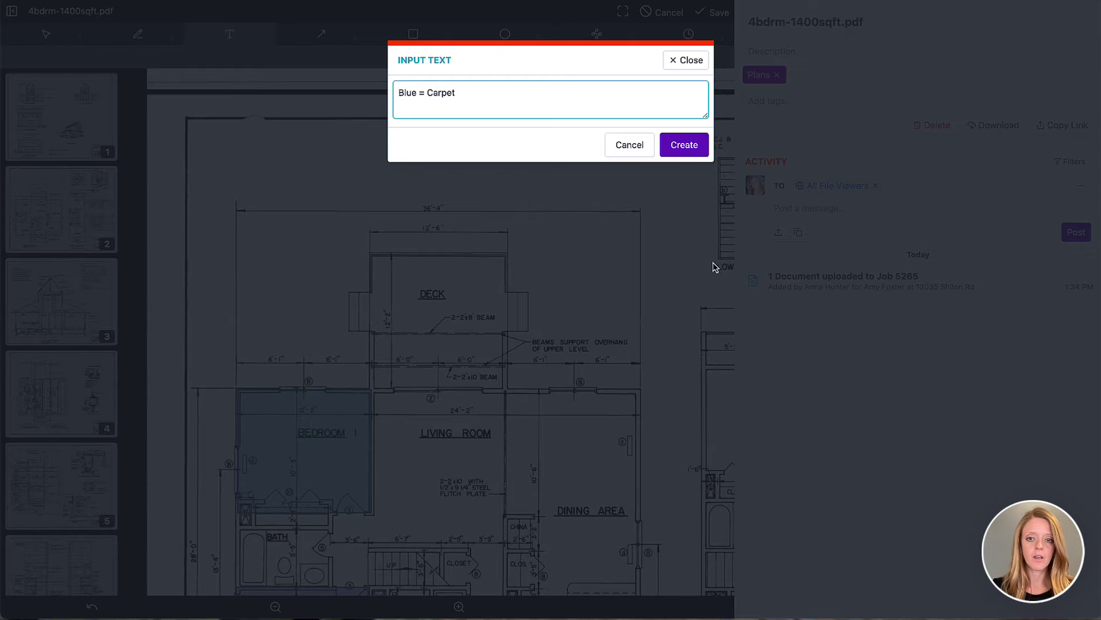
{"action": "left_click", "coordinate": [675, 144]}
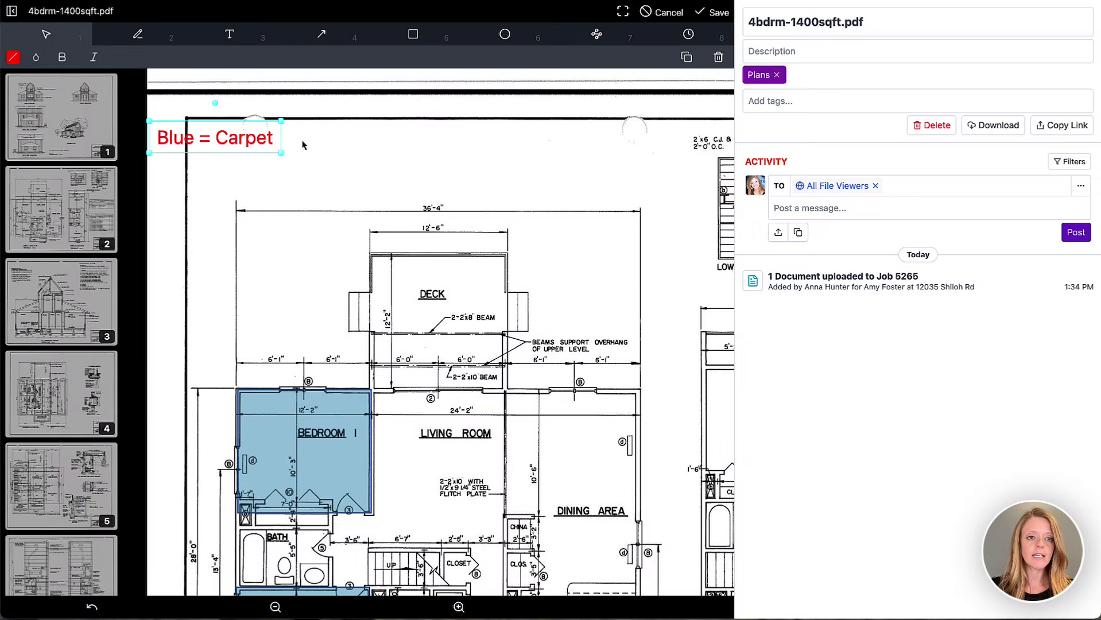
{"action": "left_click", "coordinate": [12, 61]}
{"action": "left_click", "coordinate": [19, 85]}
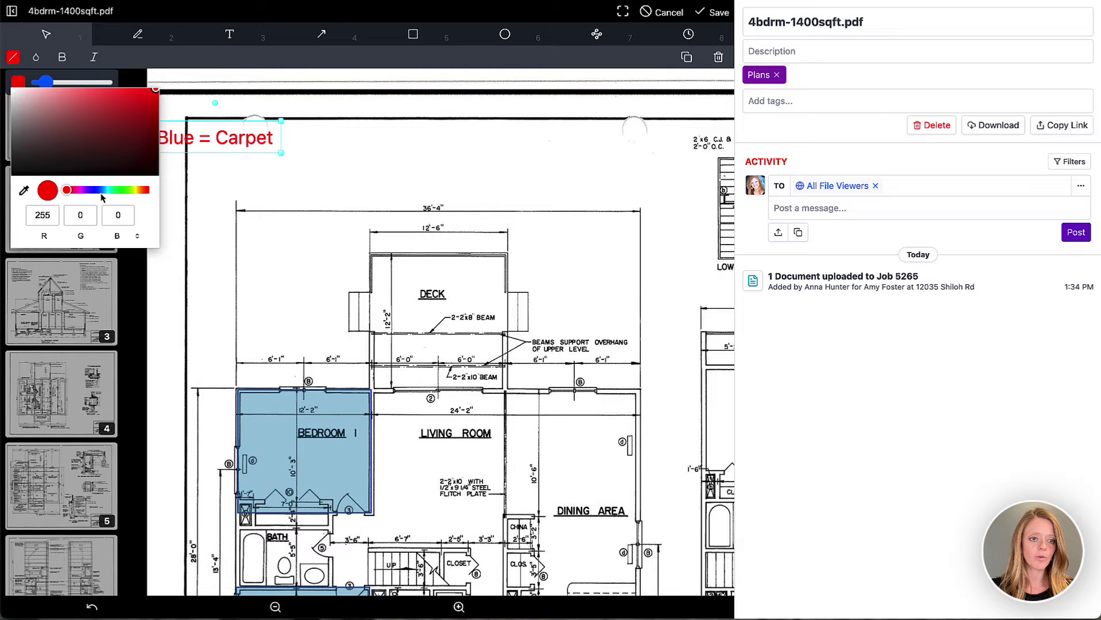
{"action": "left_click", "coordinate": [102, 190]}
{"action": "left_click_drag", "start_coordinate": [218, 137], "coordinate": [268, 139]}
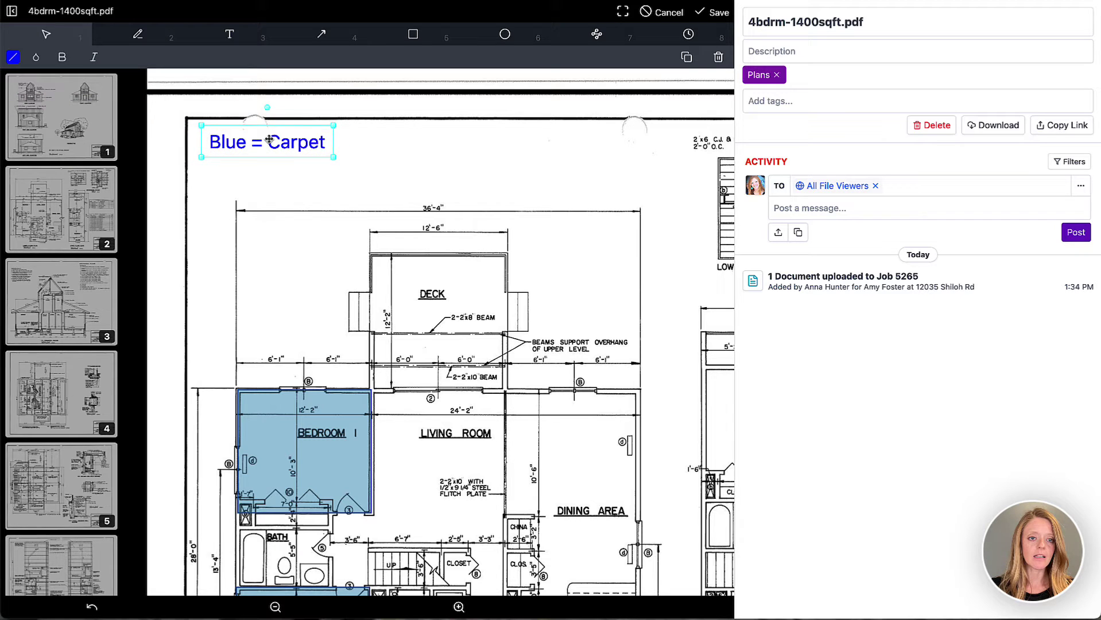
Copy the Bedroom 1 rectangle and stretch it over the dining area and kitchen.
{"action": "left_click", "coordinate": [314, 213]}
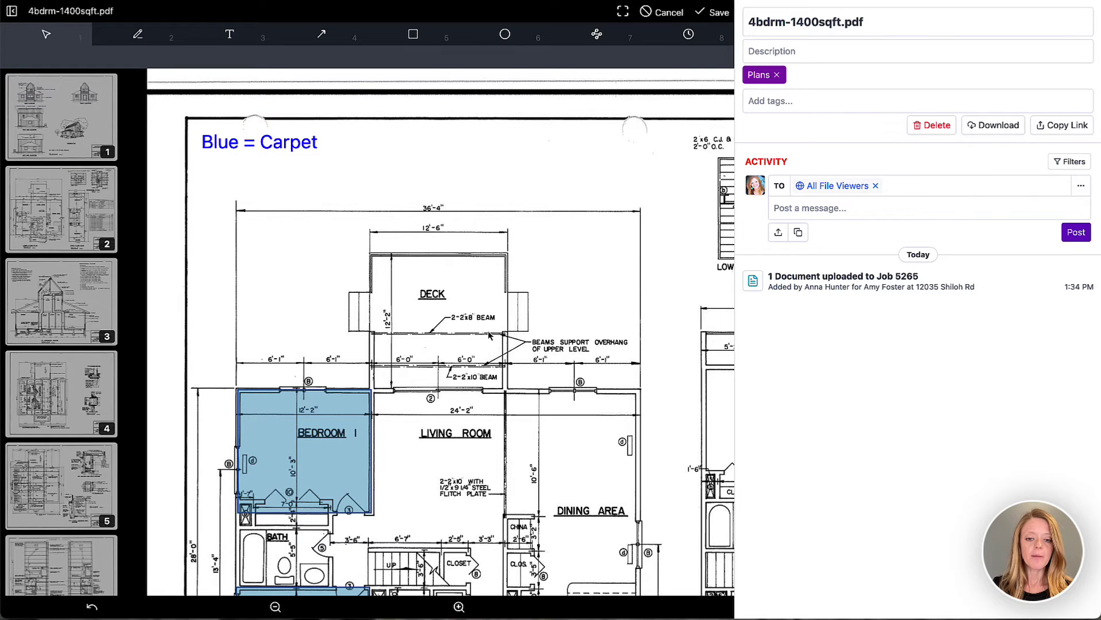
{"action": "scroll", "coordinate": [488, 336], "scroll_direction": "down", "scroll_amount": 5}
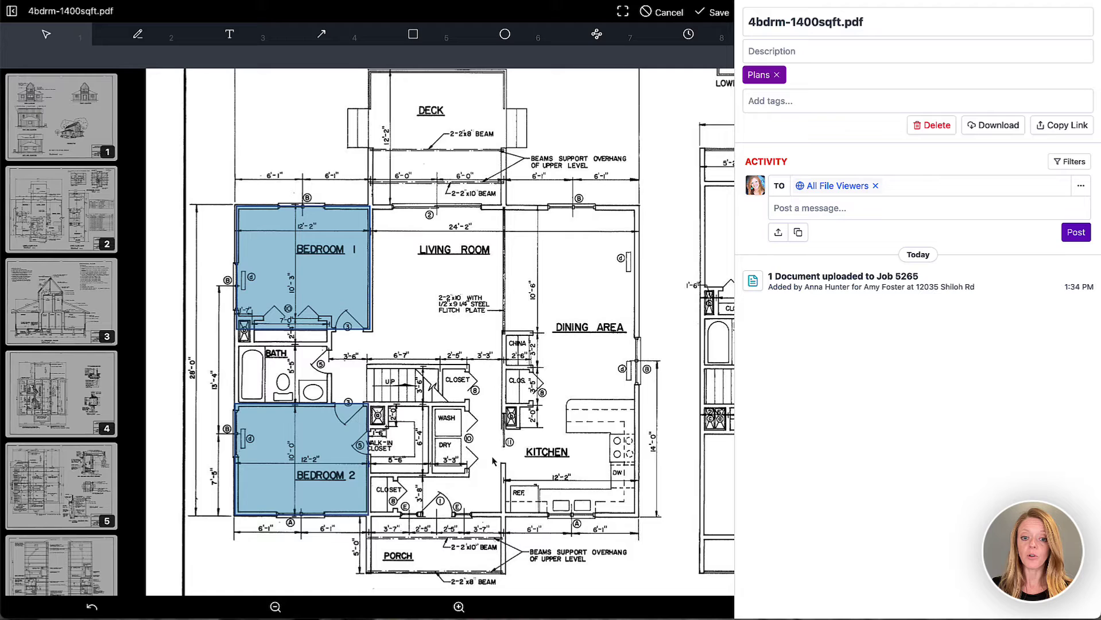
{"action": "left_click", "coordinate": [290, 276]}
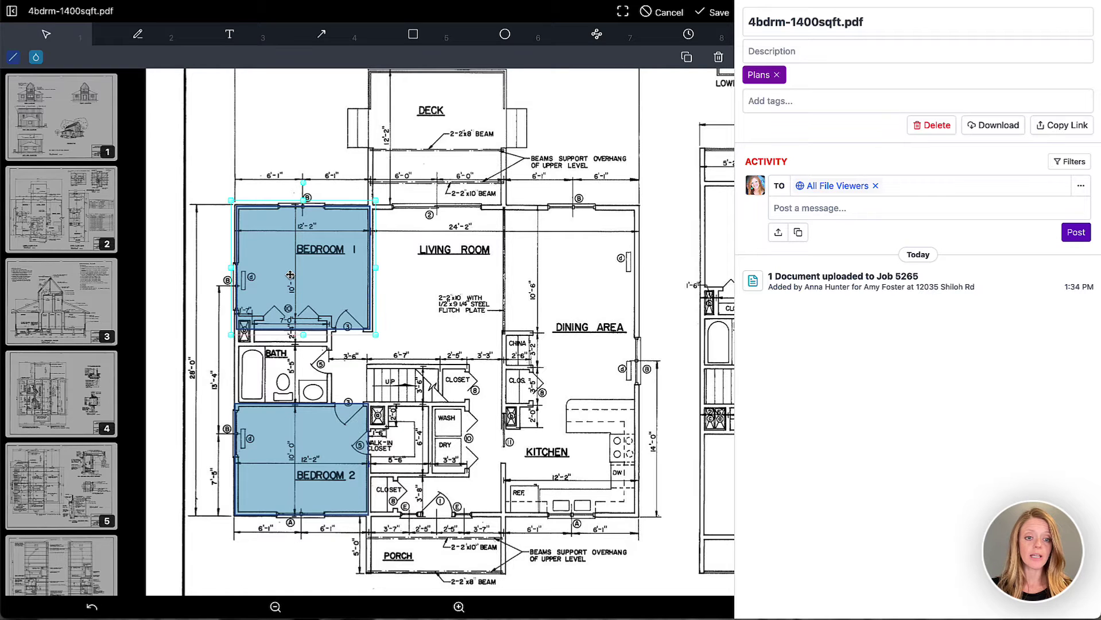
{"action": "left_click", "coordinate": [686, 57]}
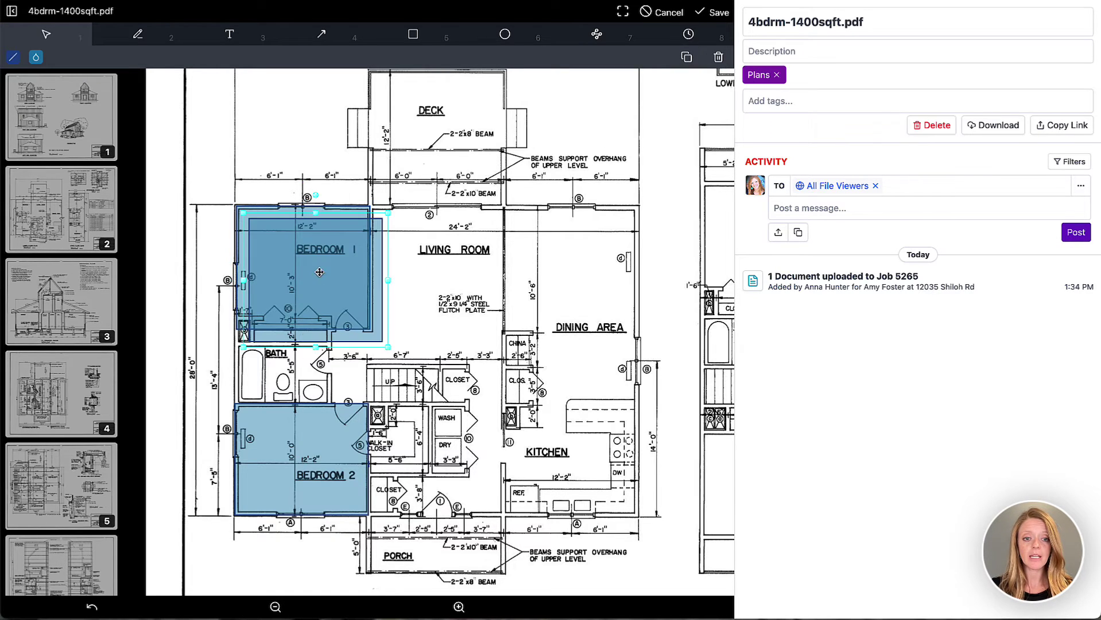
{"action": "left_click_drag", "start_coordinate": [317, 269], "coordinate": [583, 260]}
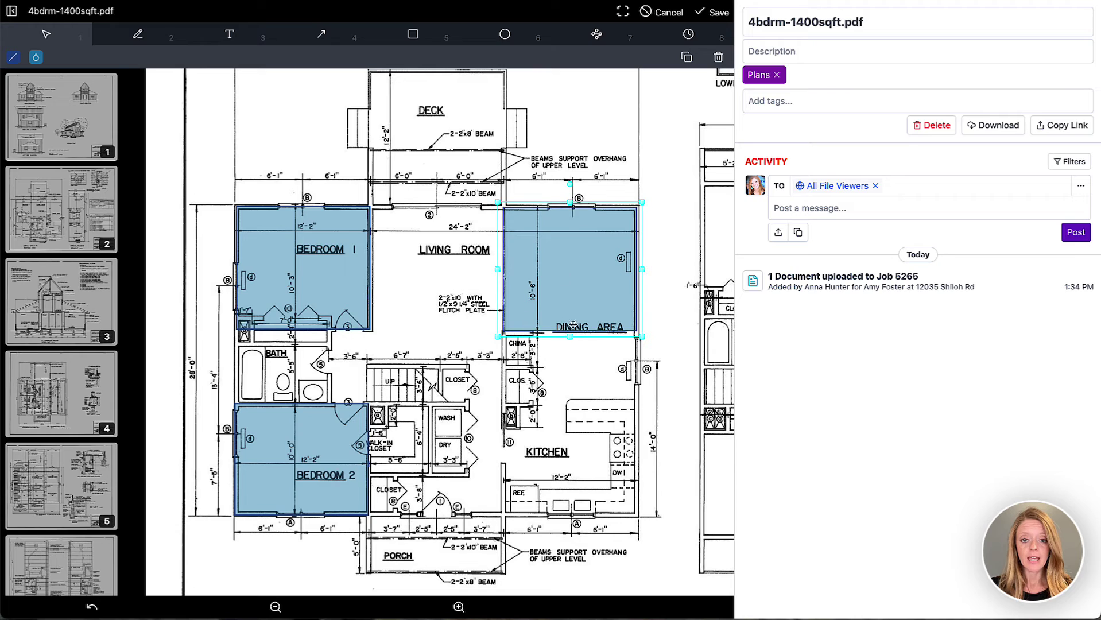
{"action": "left_click_drag", "start_coordinate": [570, 336], "coordinate": [571, 521]}
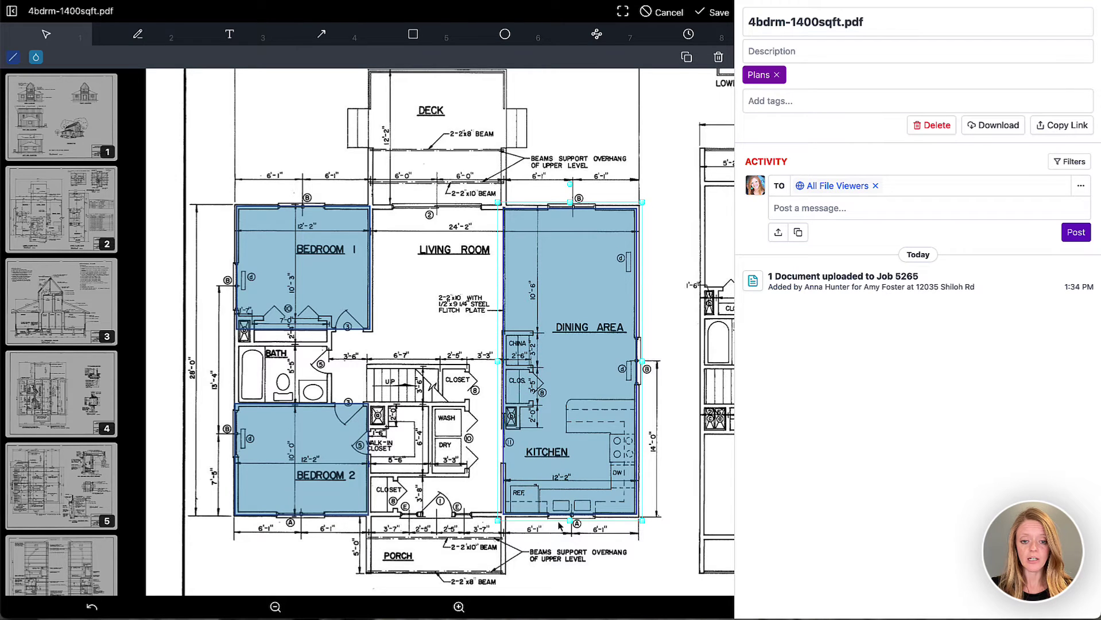
Change the dining and kitchen rectangle's fill and outline to green.
{"action": "left_click", "coordinate": [36, 58]}
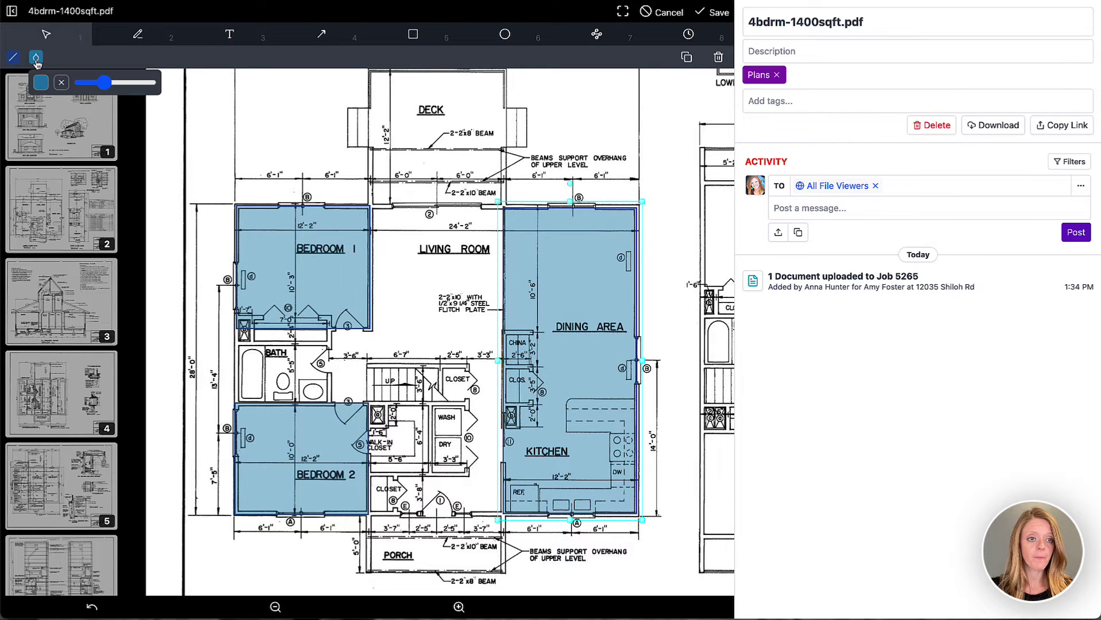
{"action": "left_click", "coordinate": [39, 83]}
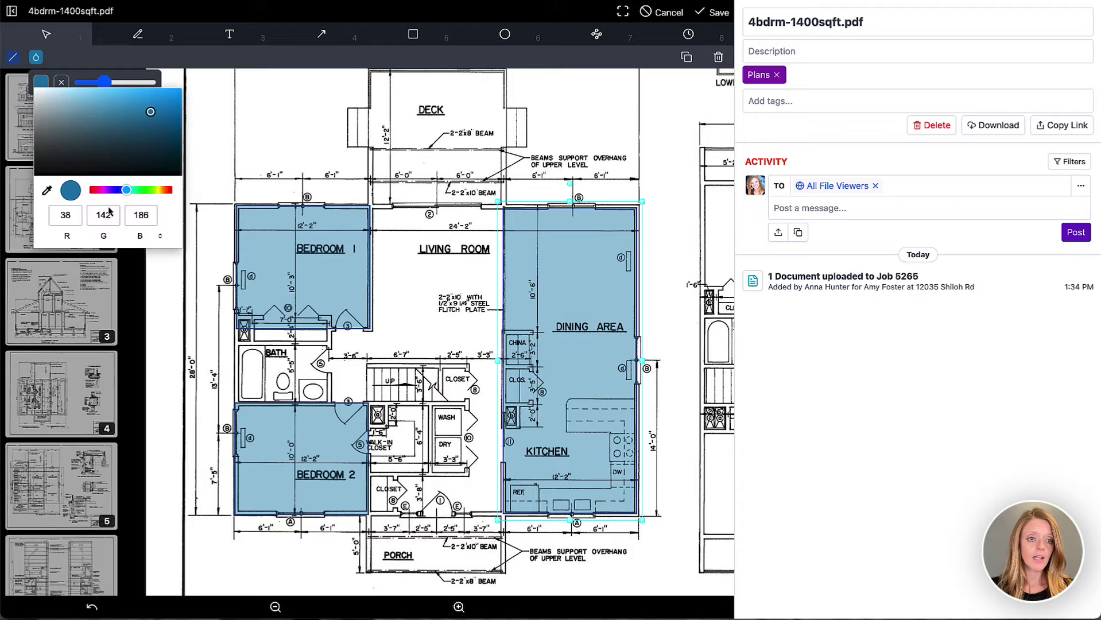
{"action": "left_click", "coordinate": [148, 194]}
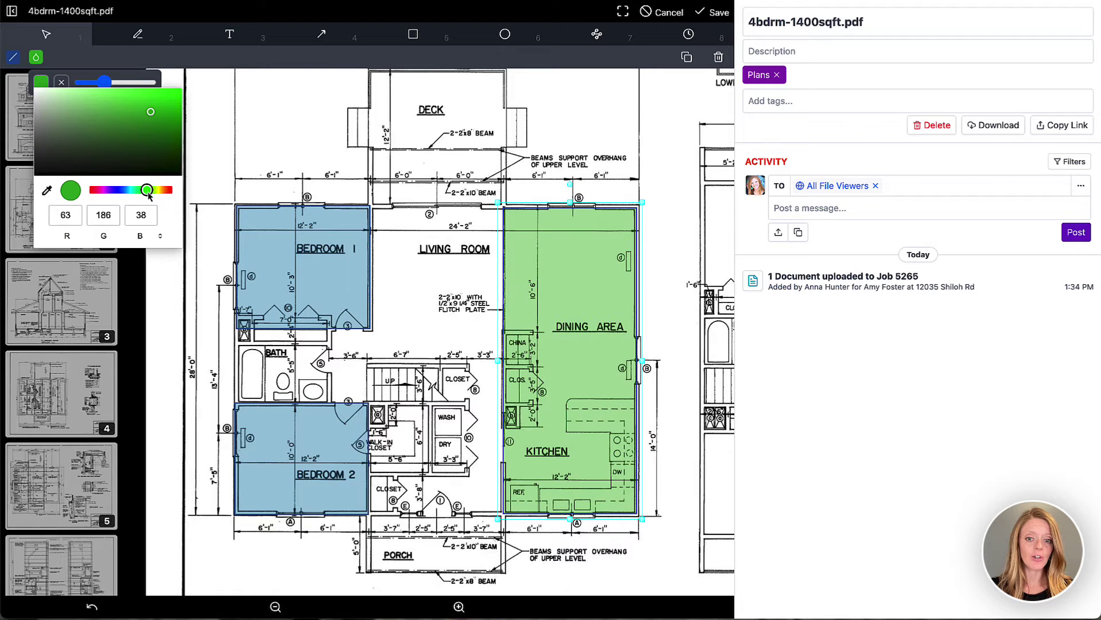
{"action": "left_click", "coordinate": [13, 58]}
{"action": "left_click", "coordinate": [18, 83]}
{"action": "left_click", "coordinate": [120, 190]}
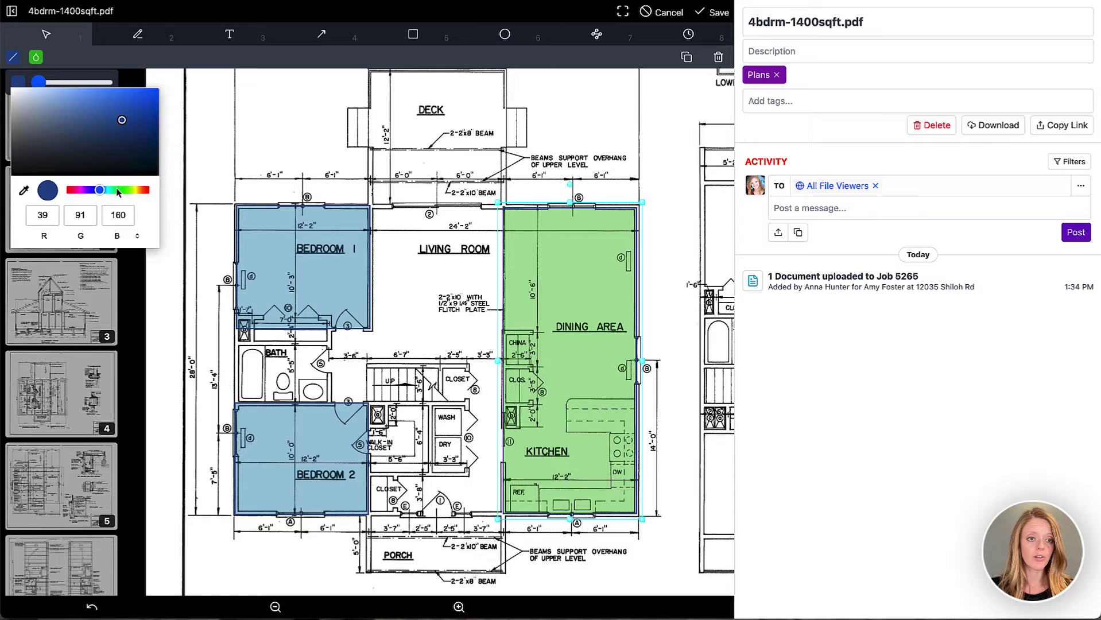
{"action": "left_click", "coordinate": [292, 156]}
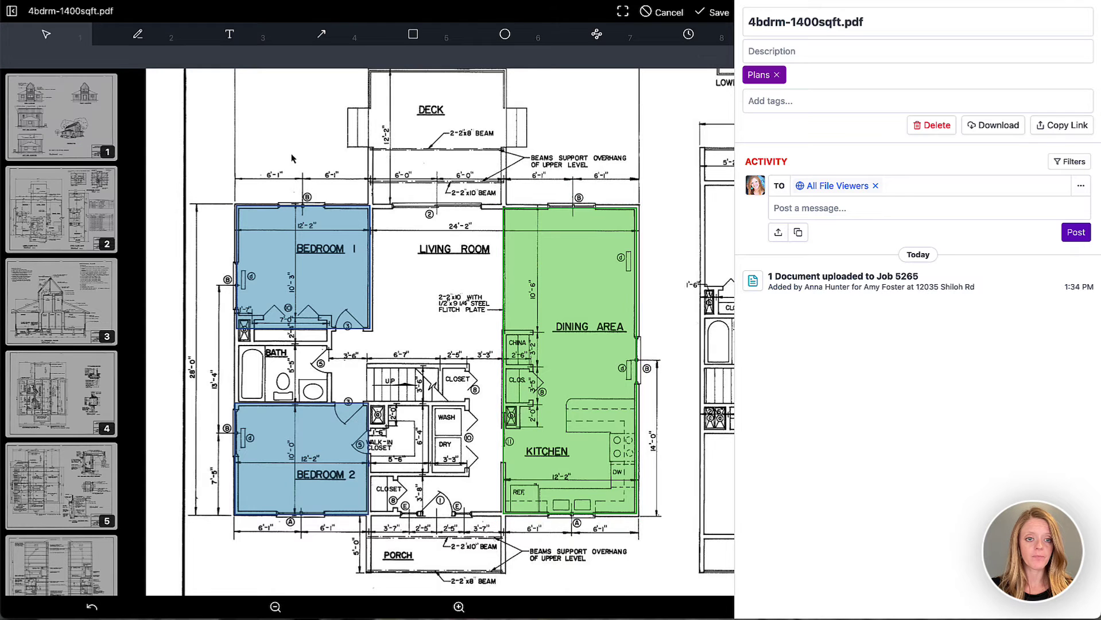
Add a green 'Green = Hard Wood' label aligned beneath 'Blue = Carpet'.
{"action": "scroll", "coordinate": [232, 152], "scroll_direction": "up", "scroll_amount": 5}
{"action": "left_click", "coordinate": [229, 34]}
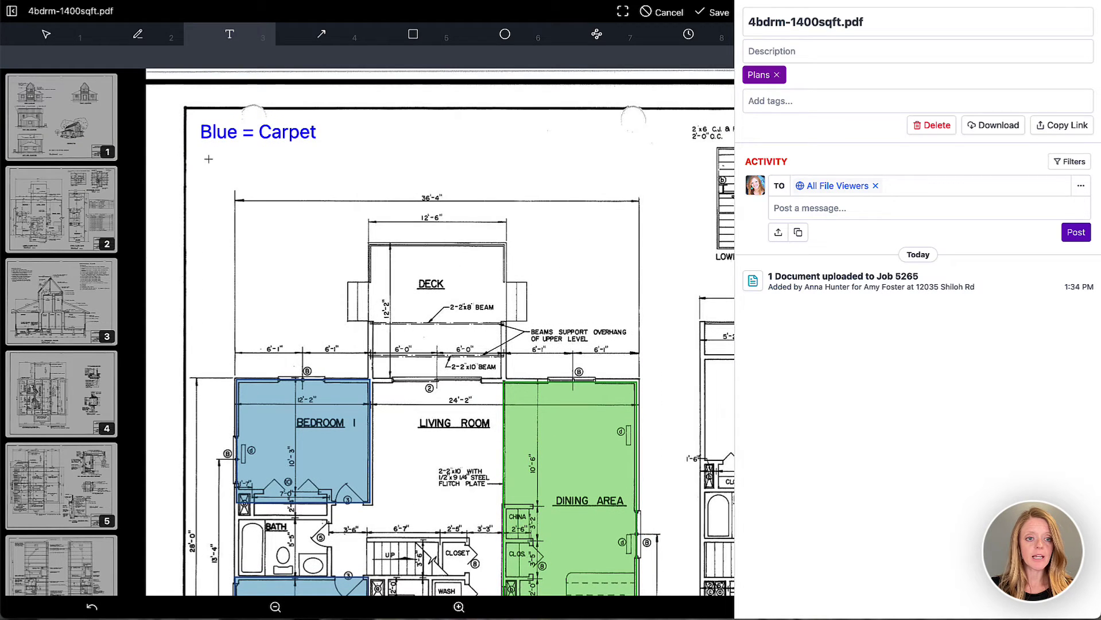
{"action": "left_click", "coordinate": [205, 148]}
{"action": "type", "text": "Green ="}
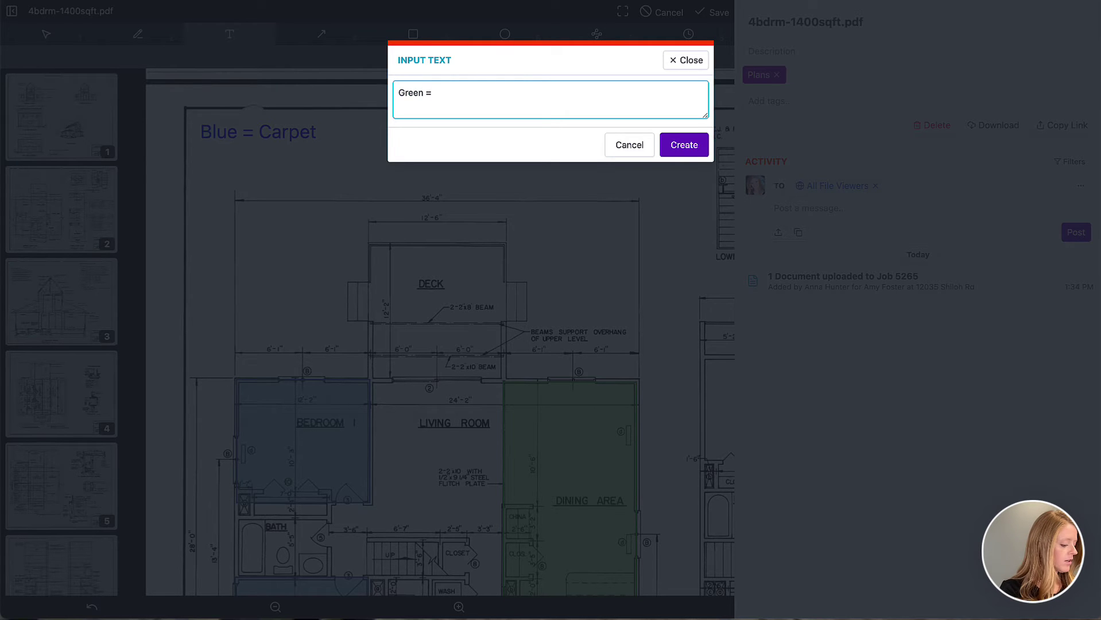
{"action": "type", "text": " Hard Wood"}
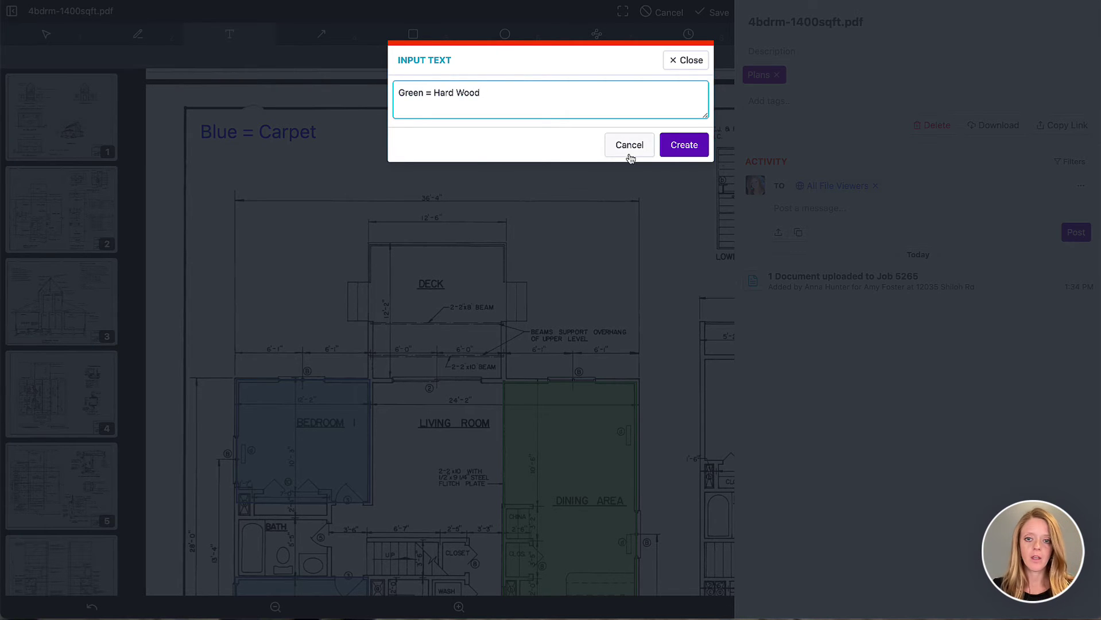
{"action": "left_click", "coordinate": [691, 148]}
{"action": "left_click_drag", "start_coordinate": [248, 169], "coordinate": [253, 158]}
{"action": "left_click", "coordinate": [17, 58]}
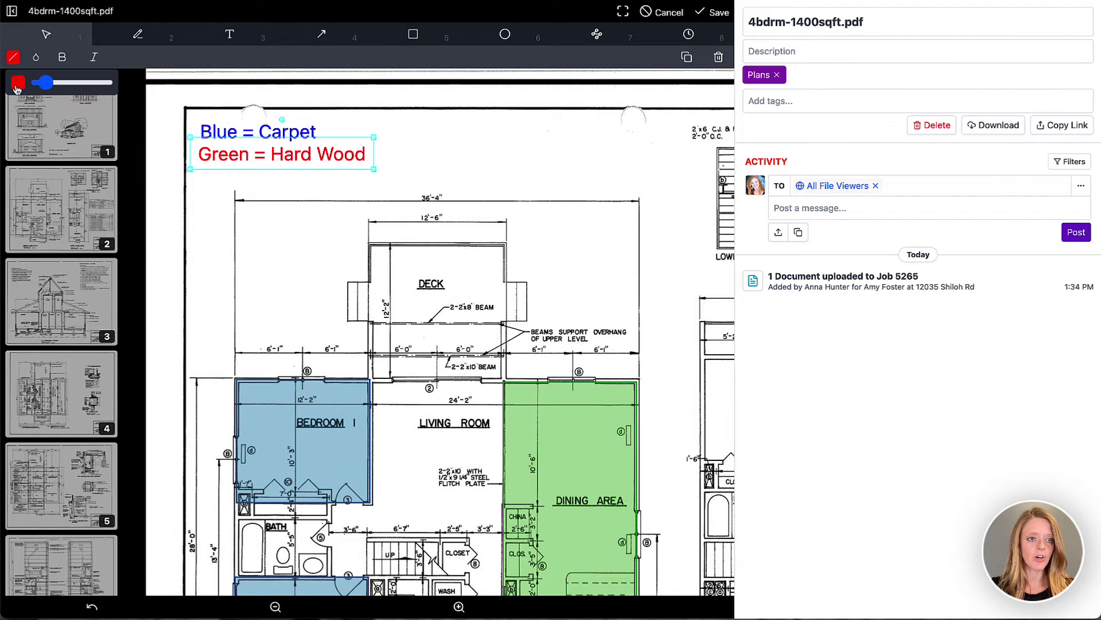
{"action": "left_click", "coordinate": [21, 84]}
{"action": "left_click", "coordinate": [124, 194]}
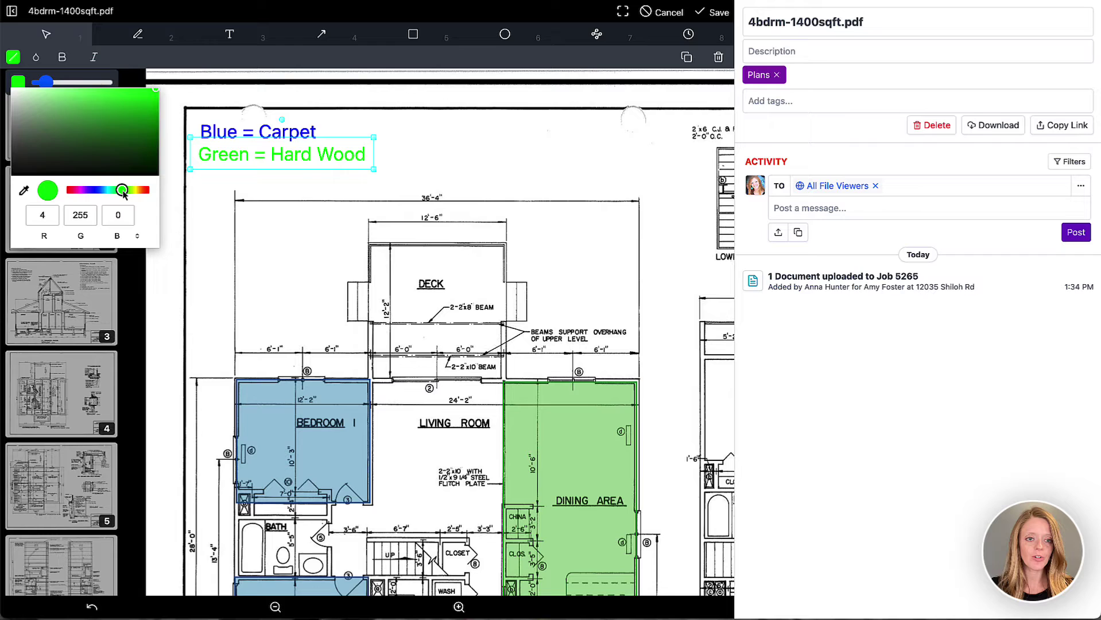
{"action": "left_click", "coordinate": [251, 212]}
{"action": "scroll", "coordinate": [442, 312], "scroll_direction": "down", "scroll_amount": 1}
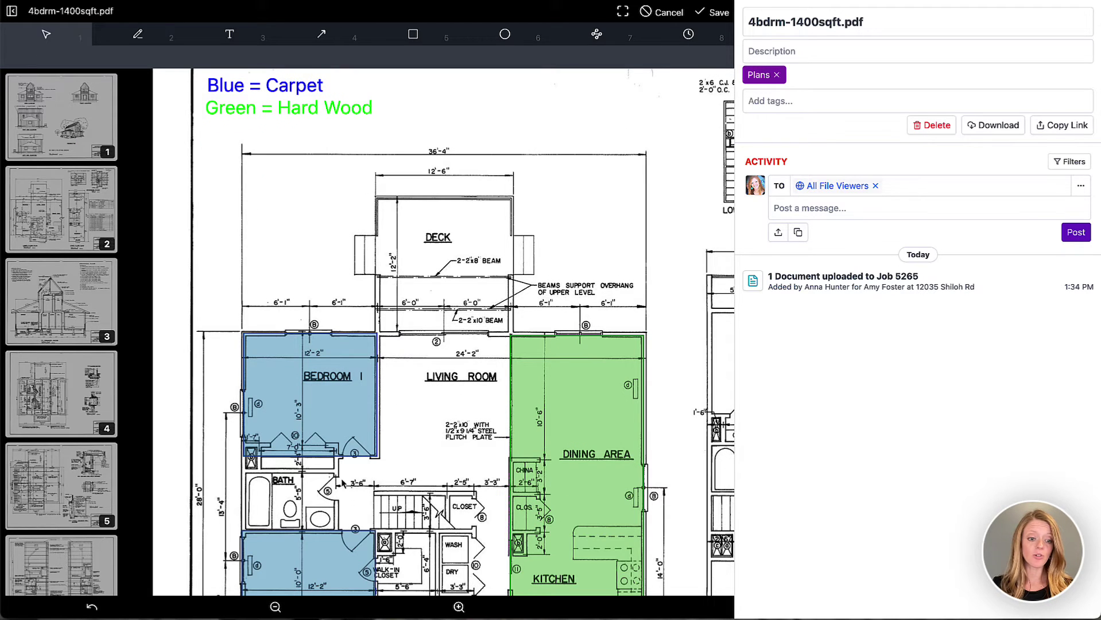
On the page 3 transverse section, start a red polyline up the left wall, eave and roof.
{"action": "left_click", "coordinate": [275, 607]}
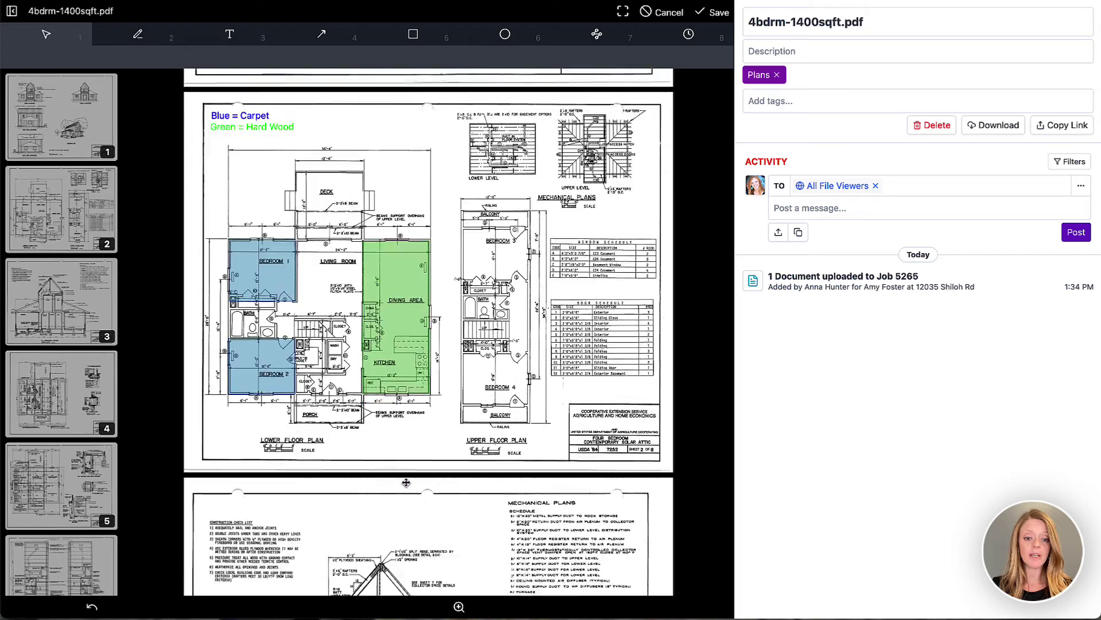
{"action": "scroll", "coordinate": [405, 482], "scroll_direction": "down", "scroll_amount": 8}
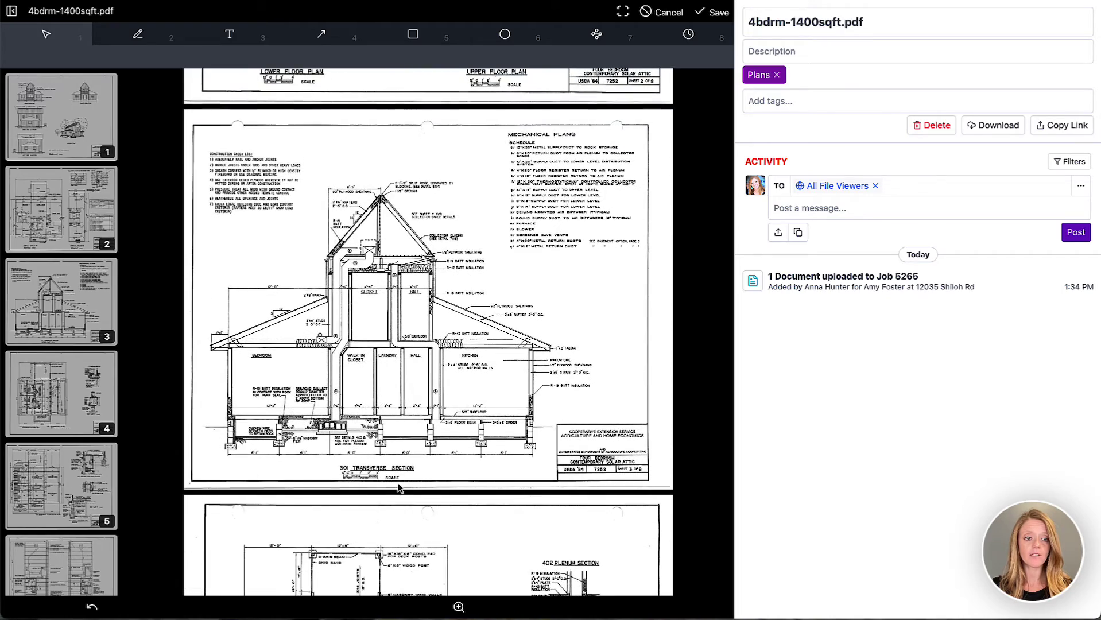
{"action": "left_click", "coordinate": [596, 36]}
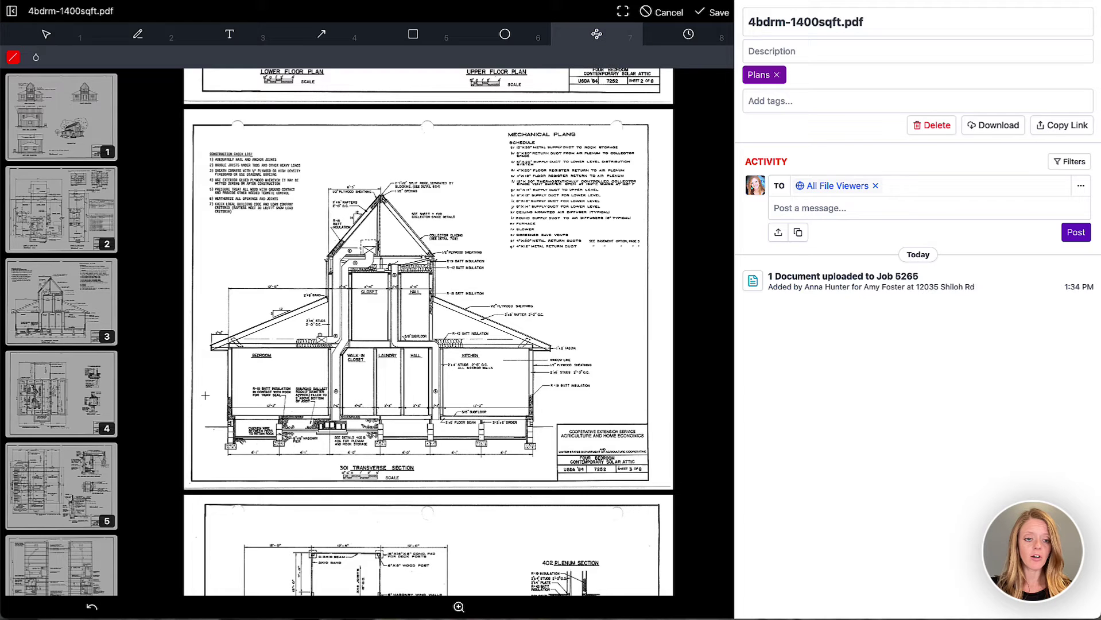
{"action": "left_click", "coordinate": [230, 418]}
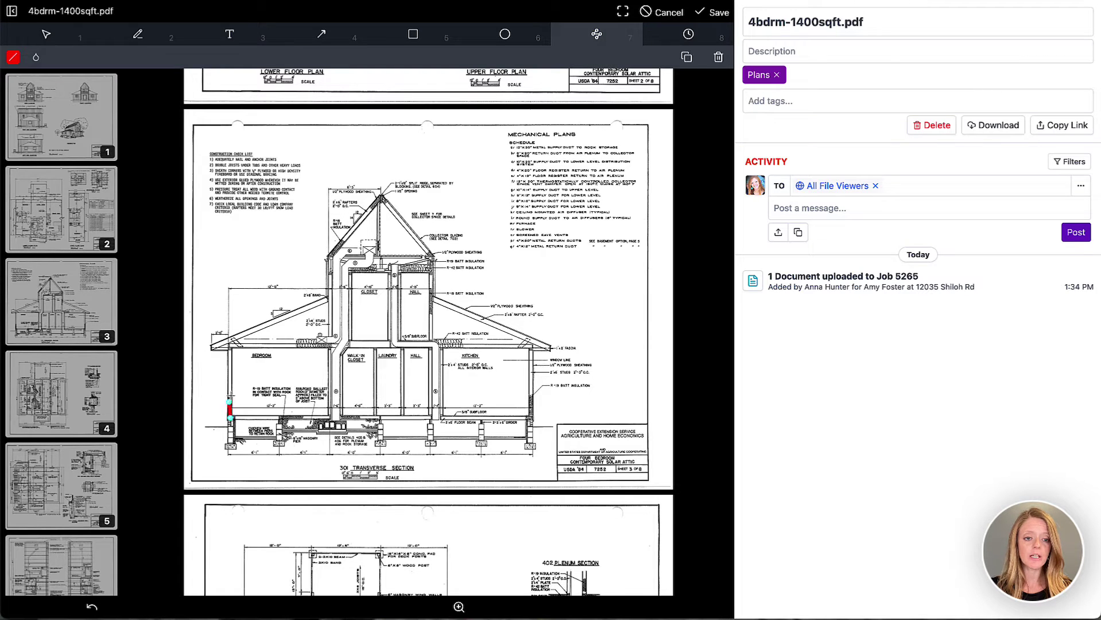
{"action": "left_click", "coordinate": [230, 346]}
{"action": "left_click", "coordinate": [210, 348]}
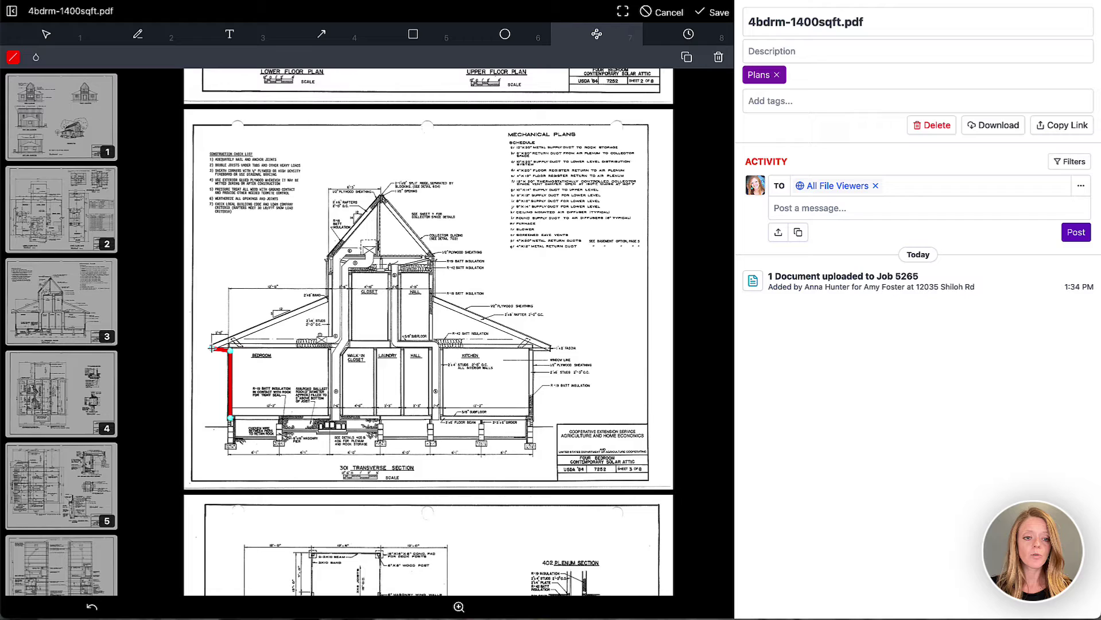
{"action": "left_click", "coordinate": [328, 299]}
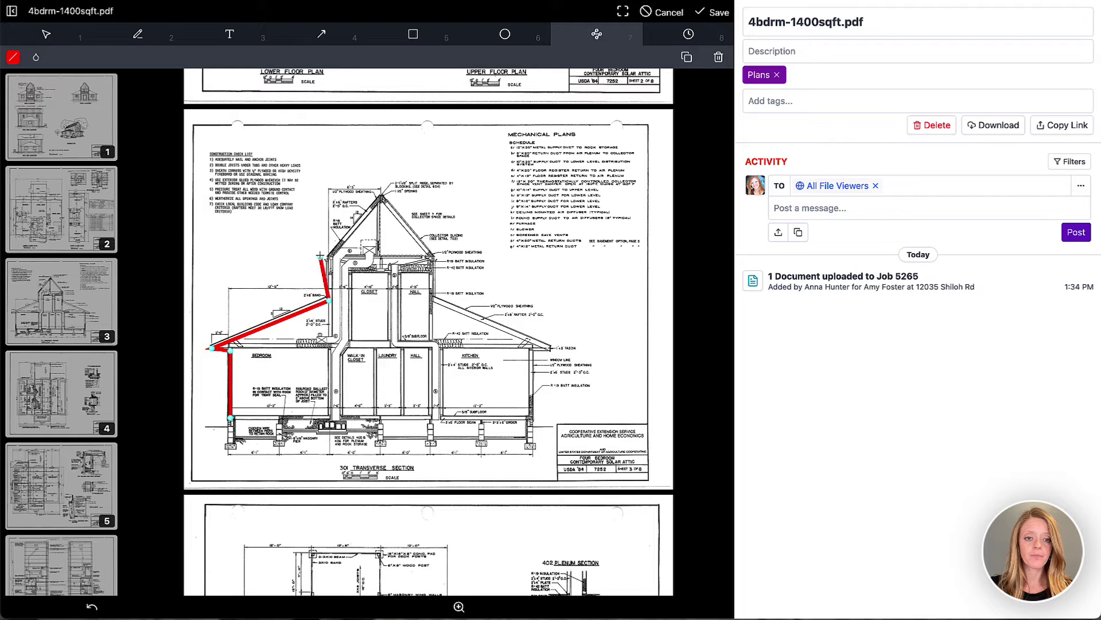
{"action": "left_click", "coordinate": [330, 253]}
Continue the red outline over the roof peak and down the right side, closing it at the start.
{"action": "left_click", "coordinate": [382, 195]}
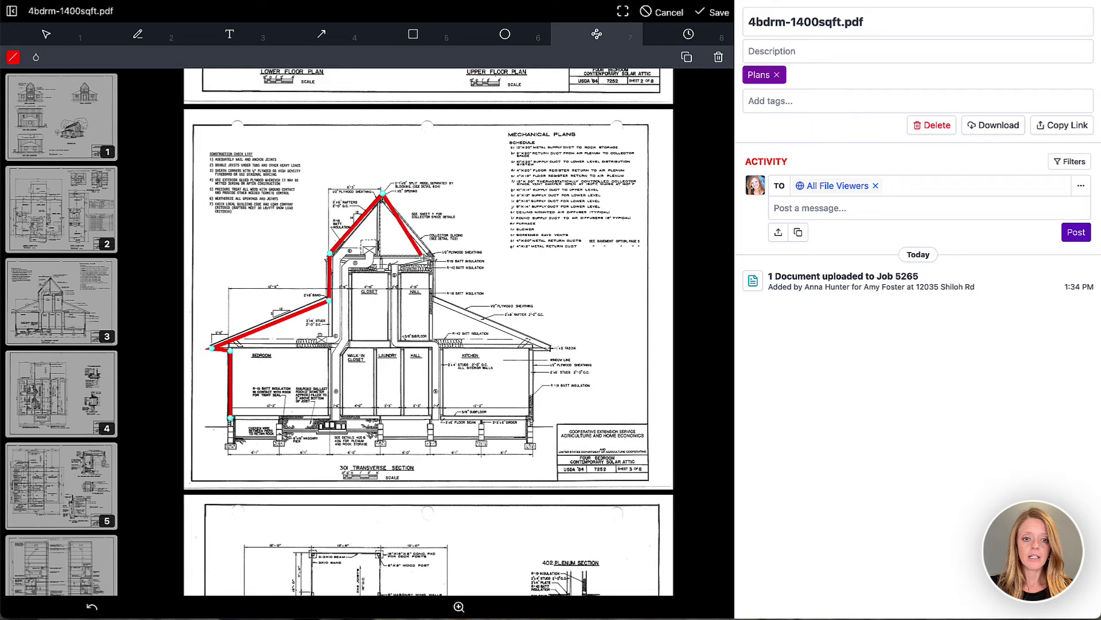
{"action": "left_click", "coordinate": [437, 253]}
{"action": "left_click", "coordinate": [436, 303]}
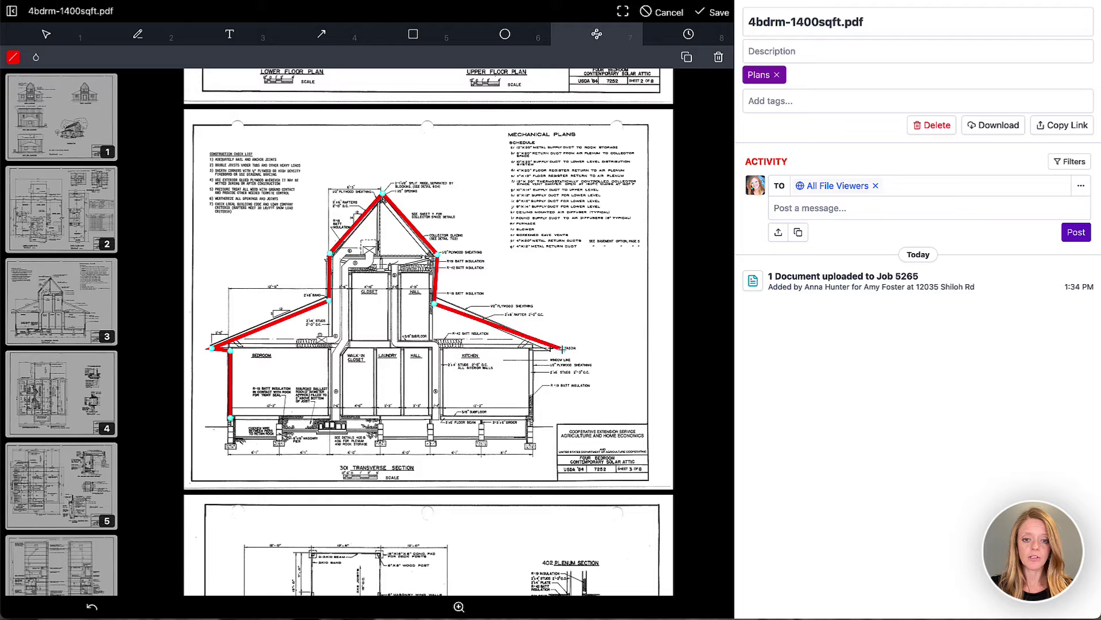
{"action": "left_click", "coordinate": [550, 348]}
{"action": "left_click", "coordinate": [532, 351]}
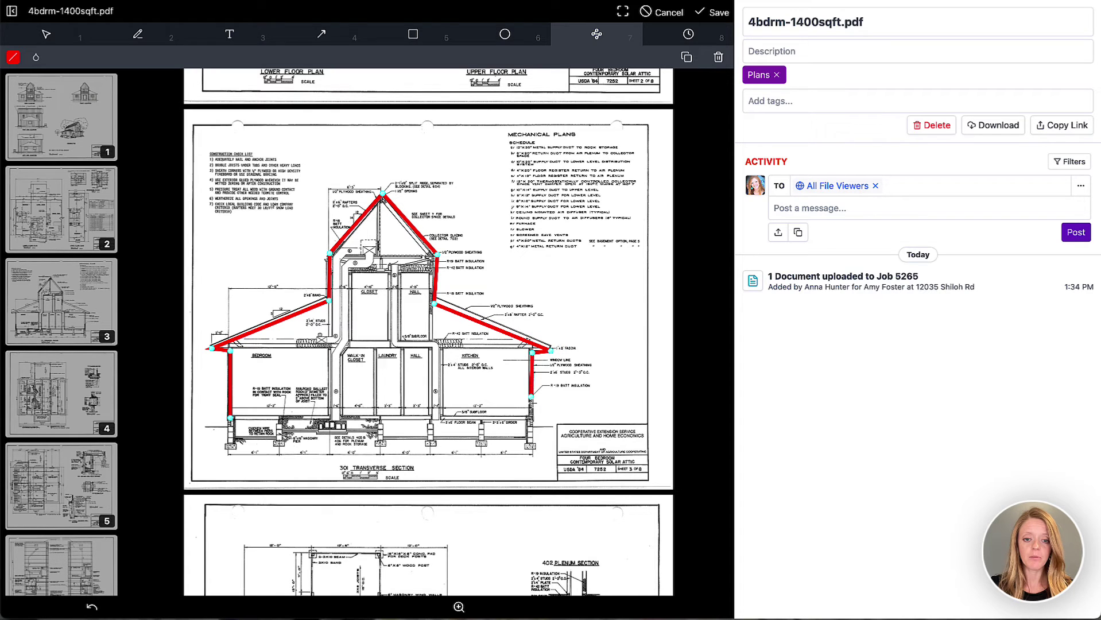
{"action": "left_click", "coordinate": [531, 420]}
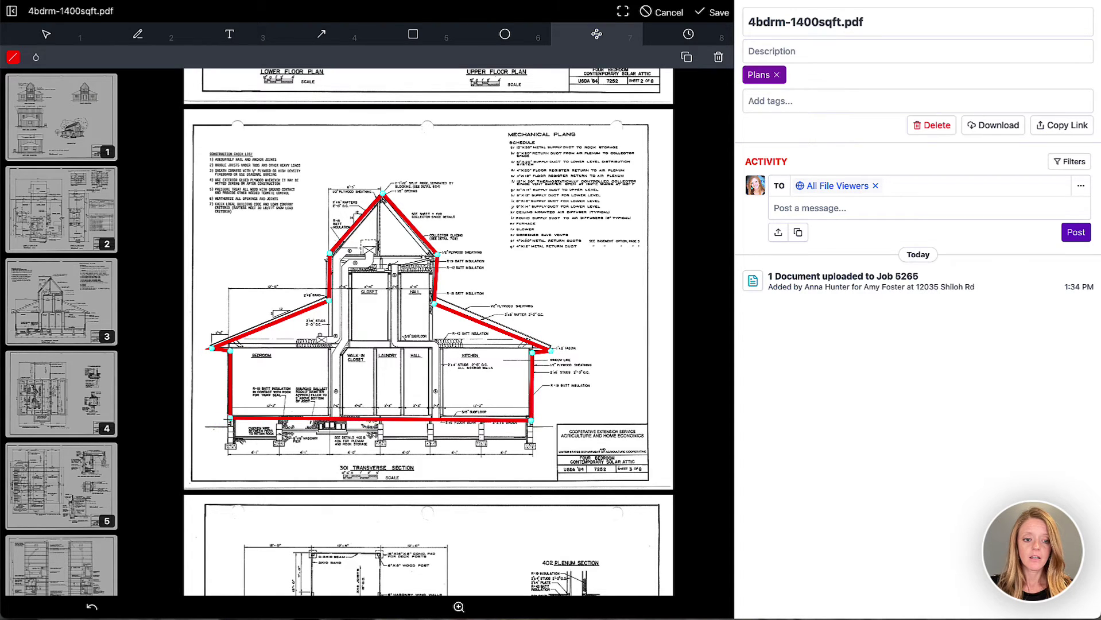
{"action": "left_click", "coordinate": [230, 419]}
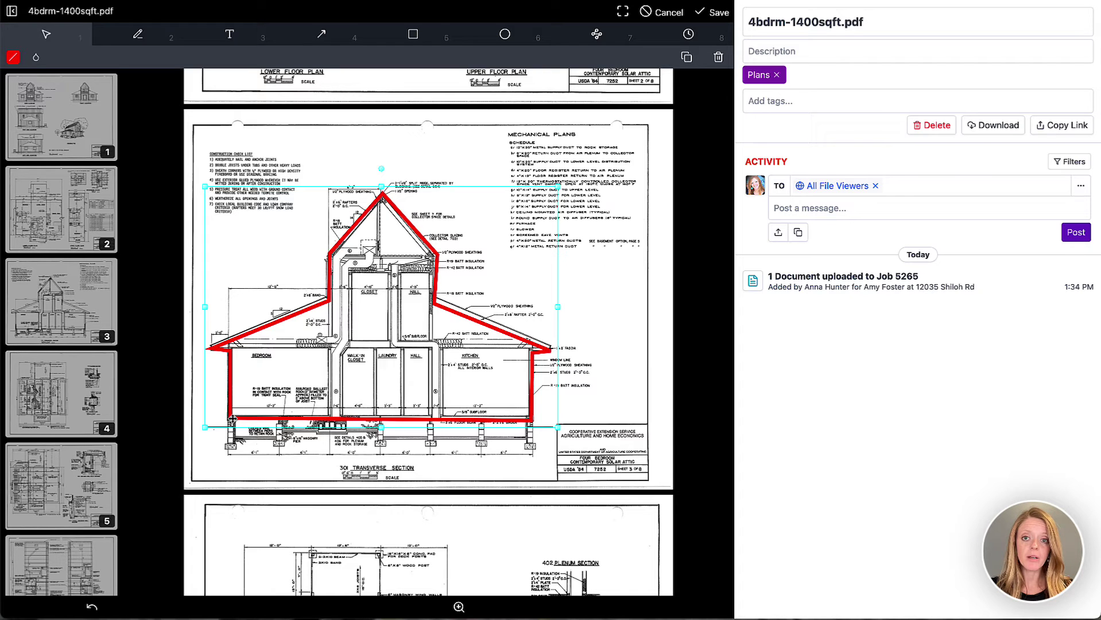
Drag the red outline's corners onto the right fascia, right wall top and rafter corners.
{"action": "left_click", "coordinate": [458, 606]}
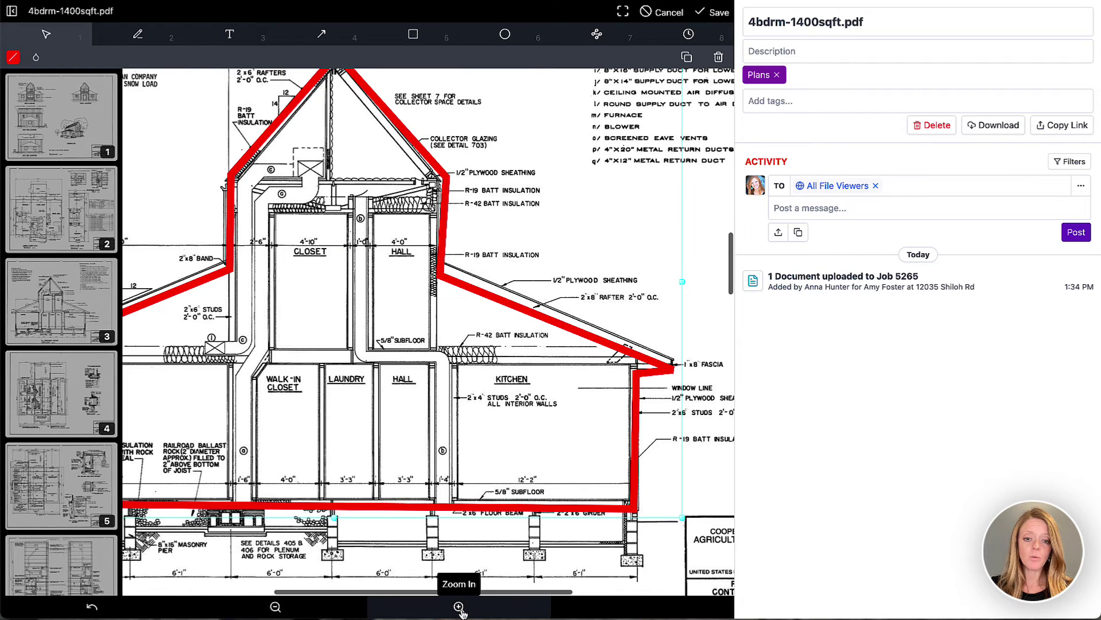
{"action": "left_click", "coordinate": [653, 362]}
{"action": "left_click_drag", "start_coordinate": [653, 363], "coordinate": [633, 369]}
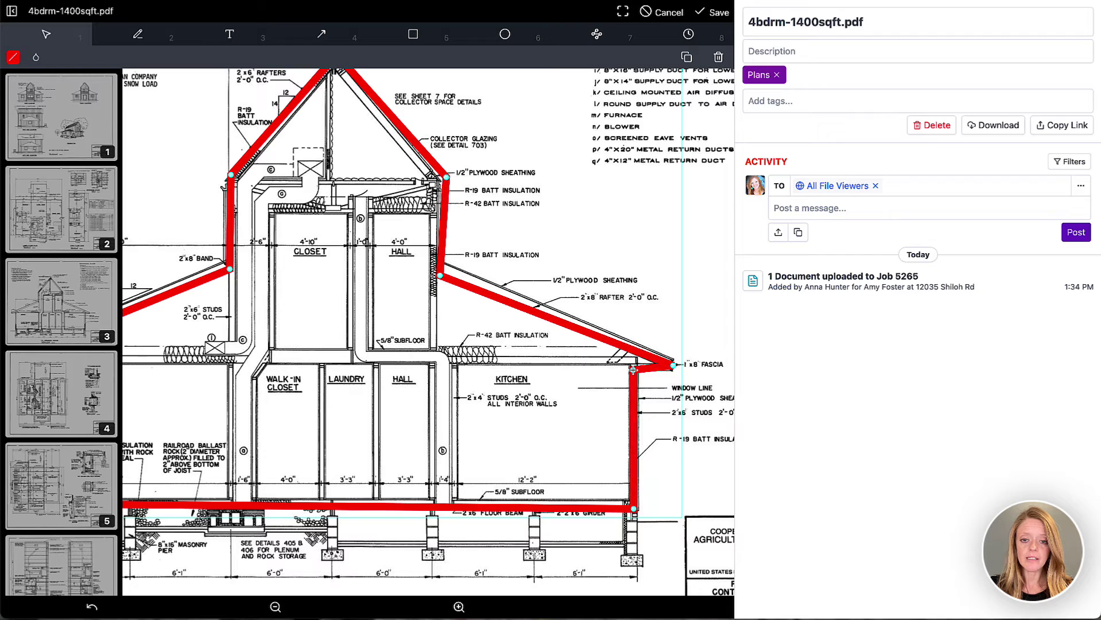
{"action": "left_click_drag", "start_coordinate": [440, 275], "coordinate": [442, 269]}
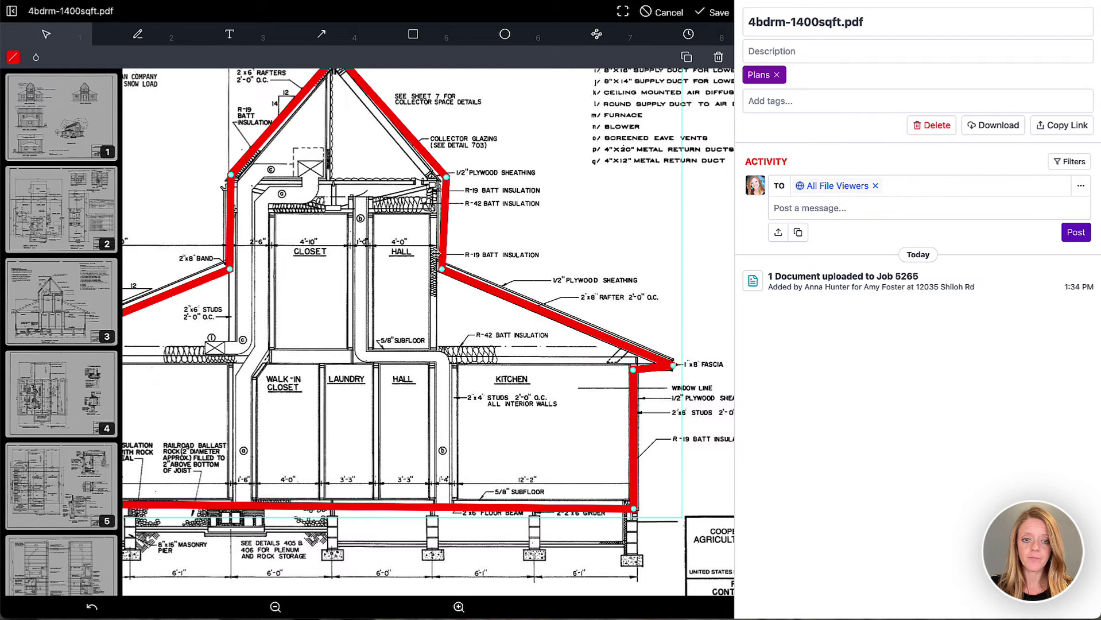
{"action": "left_click_drag", "start_coordinate": [446, 177], "coordinate": [441, 179]}
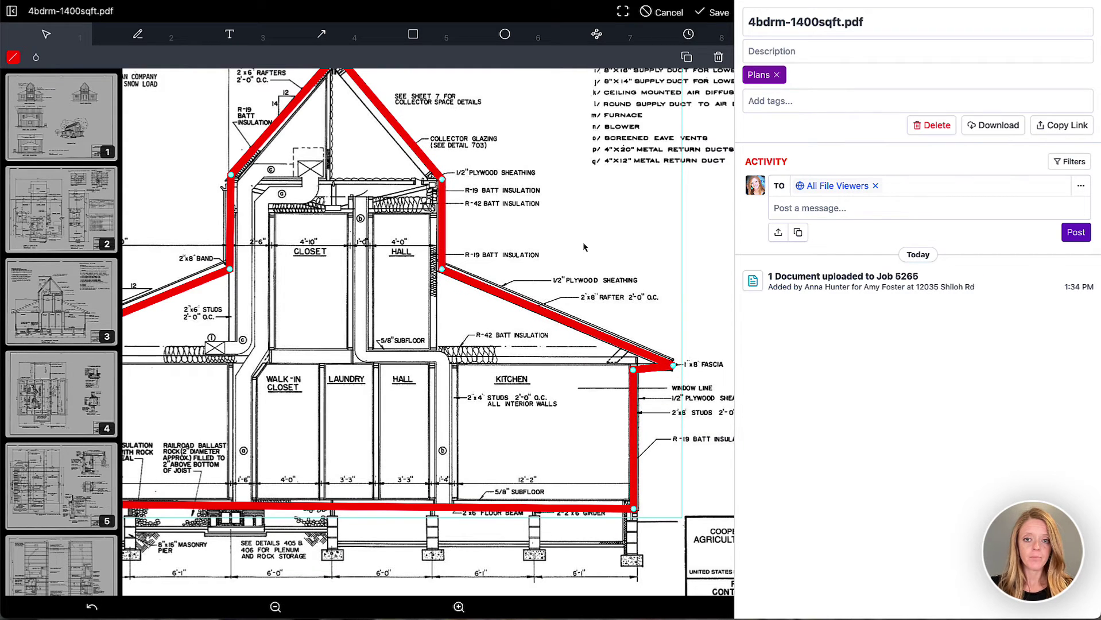
{"action": "left_click", "coordinate": [698, 214]}
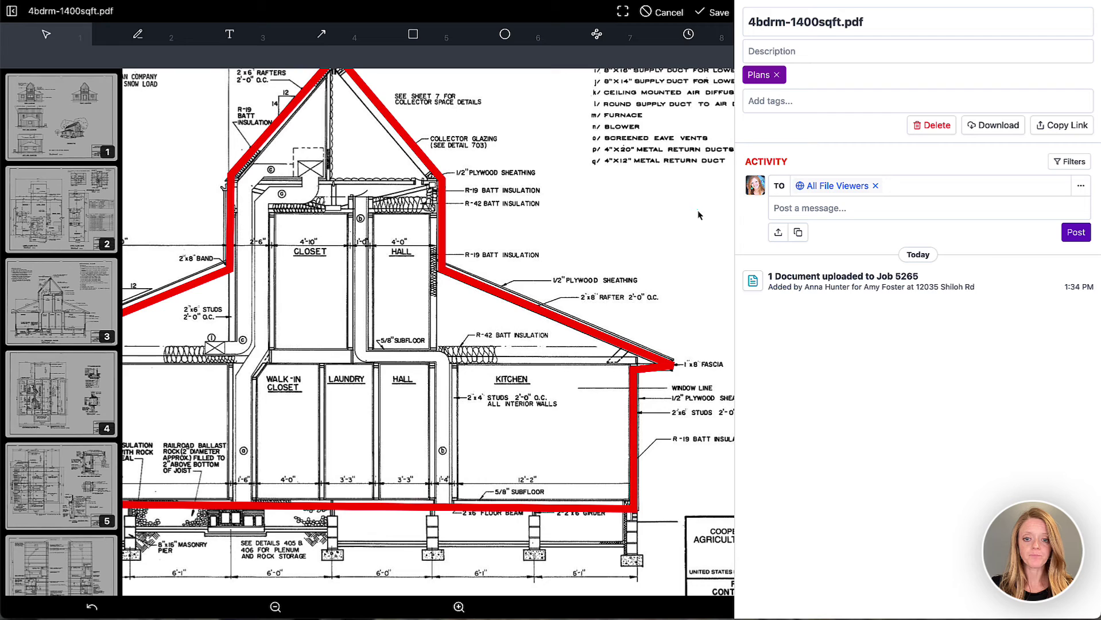
{"action": "left_click", "coordinate": [275, 606]}
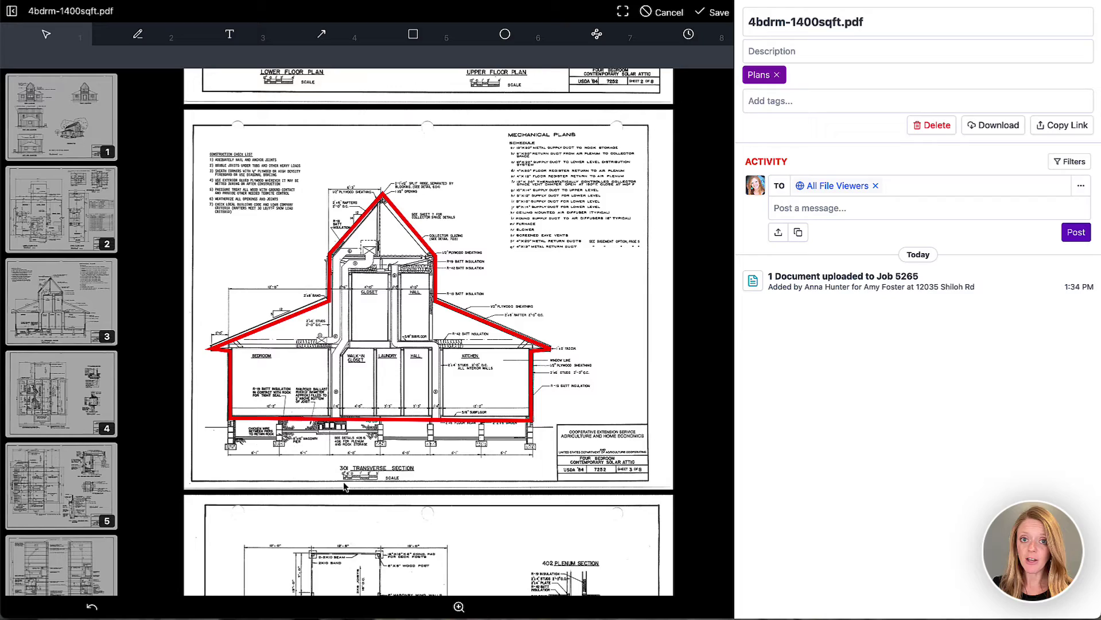
{"action": "scroll", "coordinate": [362, 437], "scroll_direction": "up", "scroll_amount": 5}
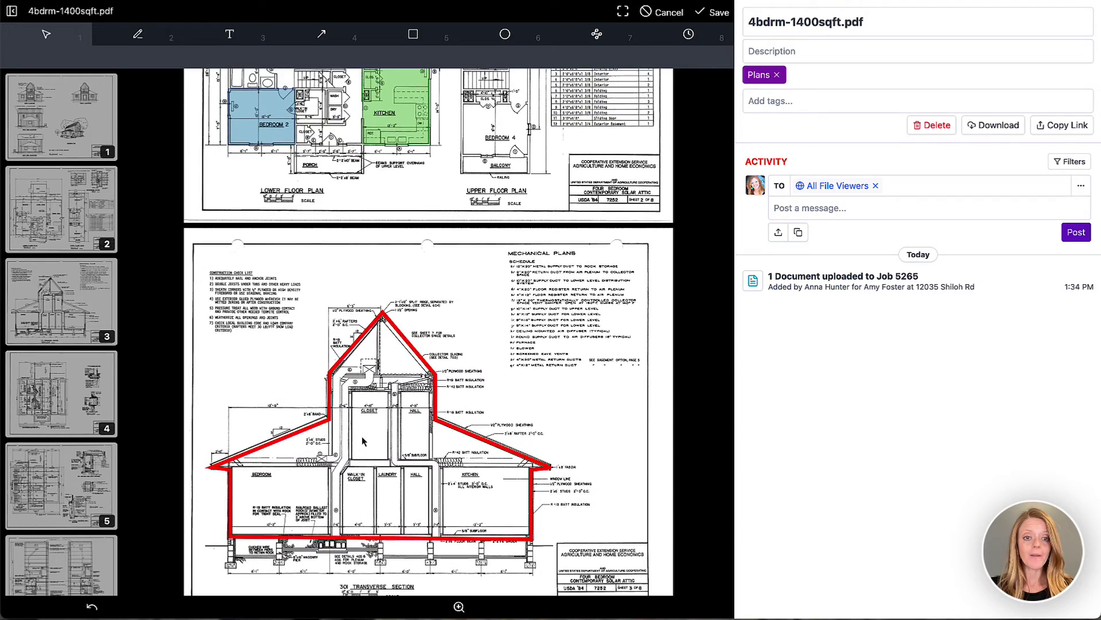
{"action": "scroll", "coordinate": [361, 436], "scroll_direction": "up", "scroll_amount": 3}
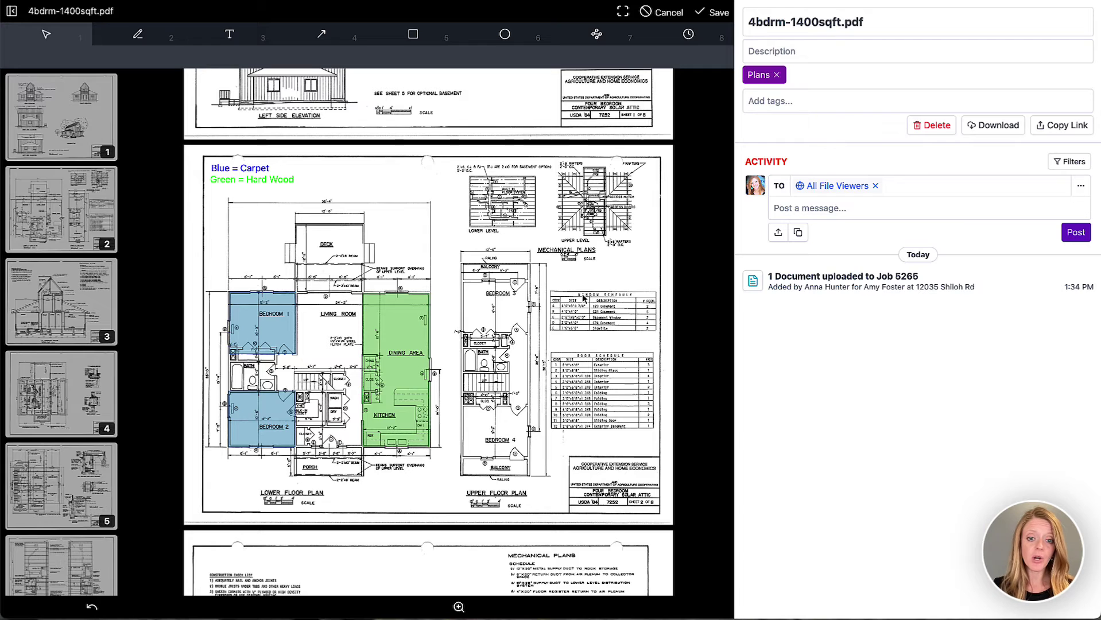
{"action": "scroll", "coordinate": [554, 264], "scroll_direction": "up", "scroll_amount": 1}
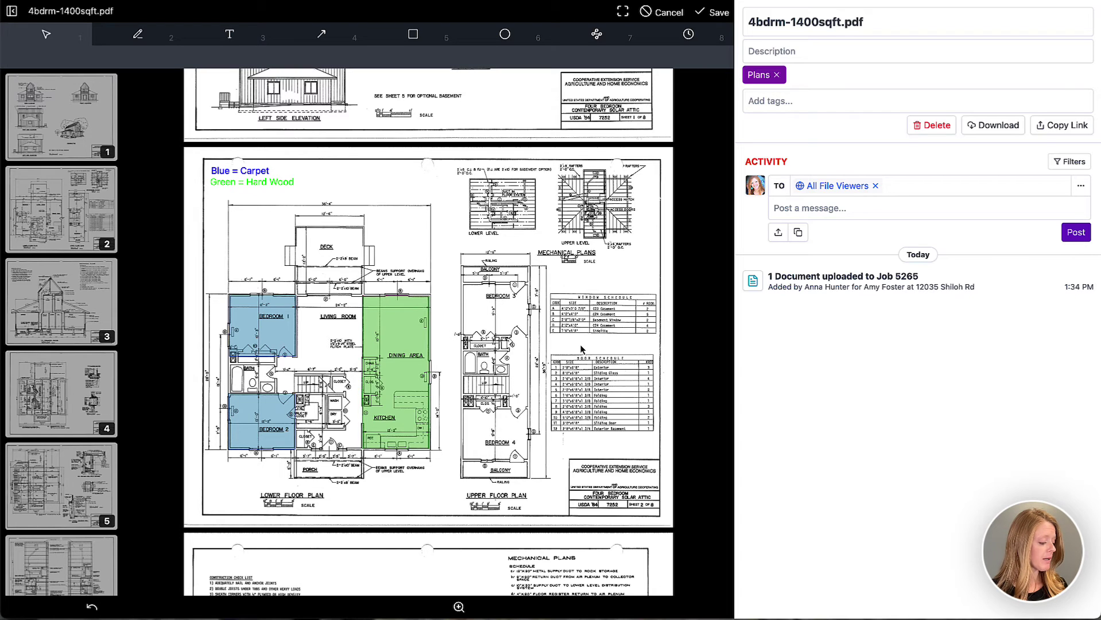
{"action": "key", "text": "ctrl+a"}
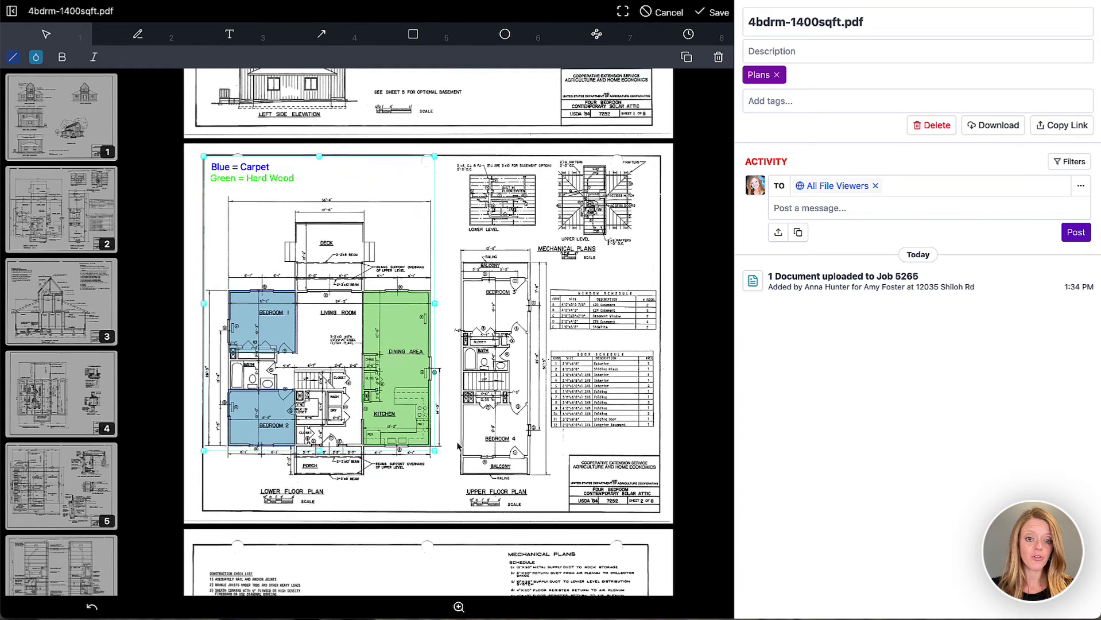
{"action": "scroll", "coordinate": [456, 447], "scroll_direction": "down", "scroll_amount": 5}
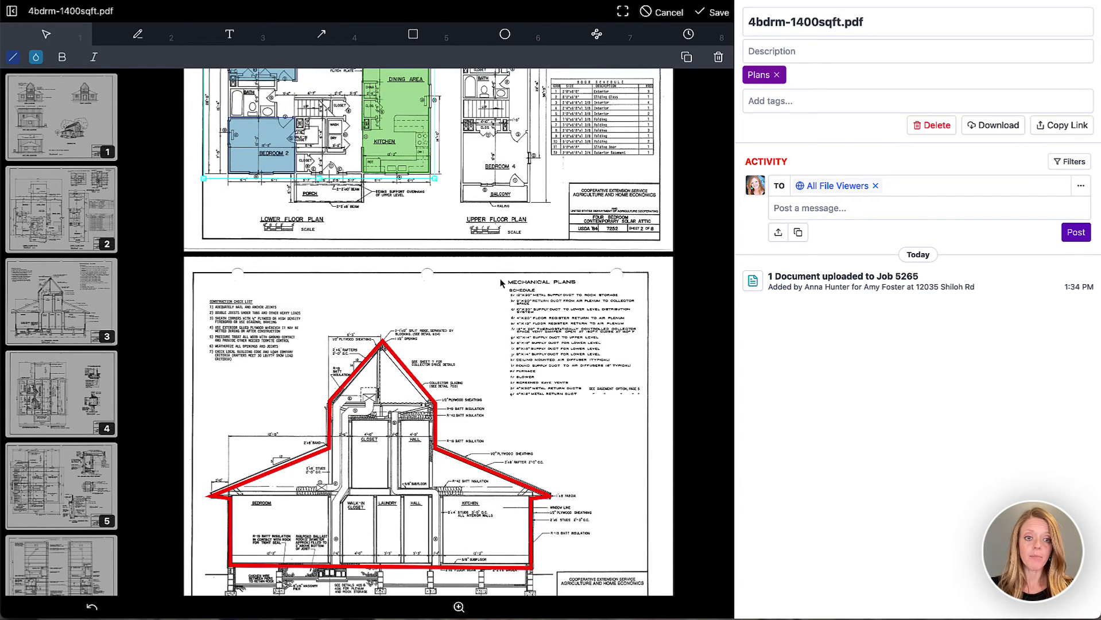
{"action": "scroll", "coordinate": [500, 283], "scroll_direction": "up", "scroll_amount": 5}
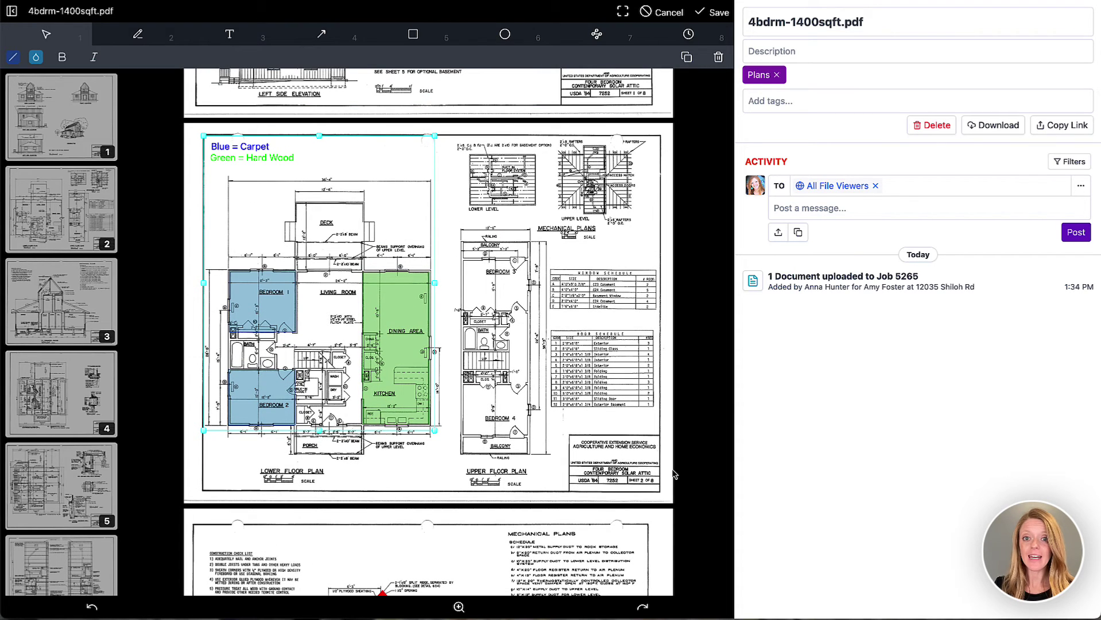
Save the markups to the PDF and scroll back to page 1's title and date stamp.
{"action": "left_click", "coordinate": [718, 13]}
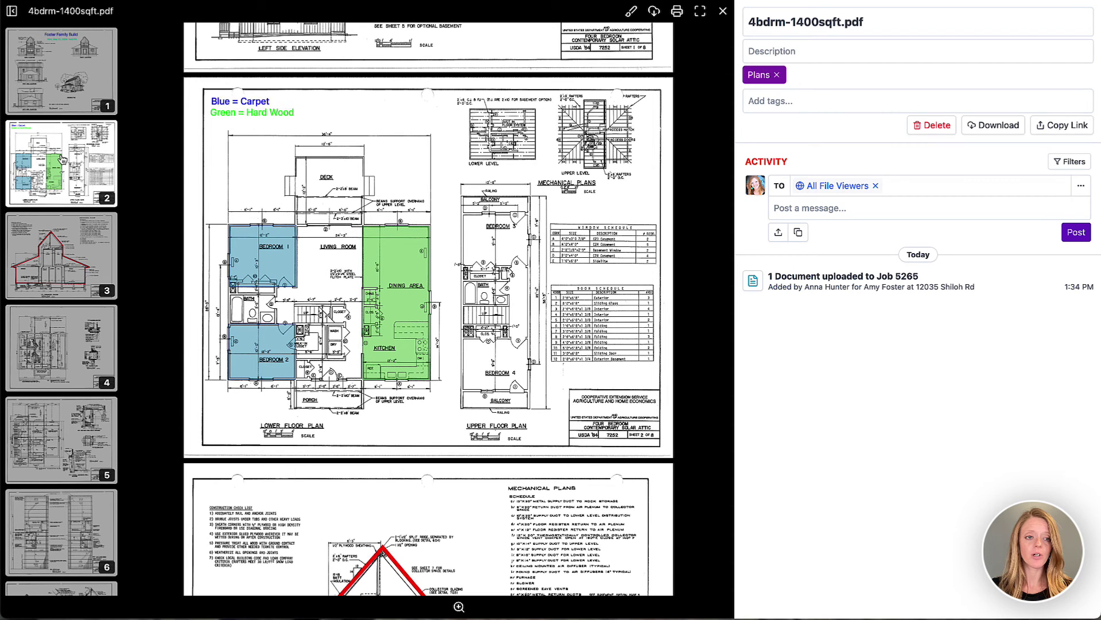
{"action": "scroll", "coordinate": [534, 192], "scroll_direction": "up", "scroll_amount": 5}
{"action": "scroll", "coordinate": [534, 192], "scroll_direction": "up", "scroll_amount": 1}
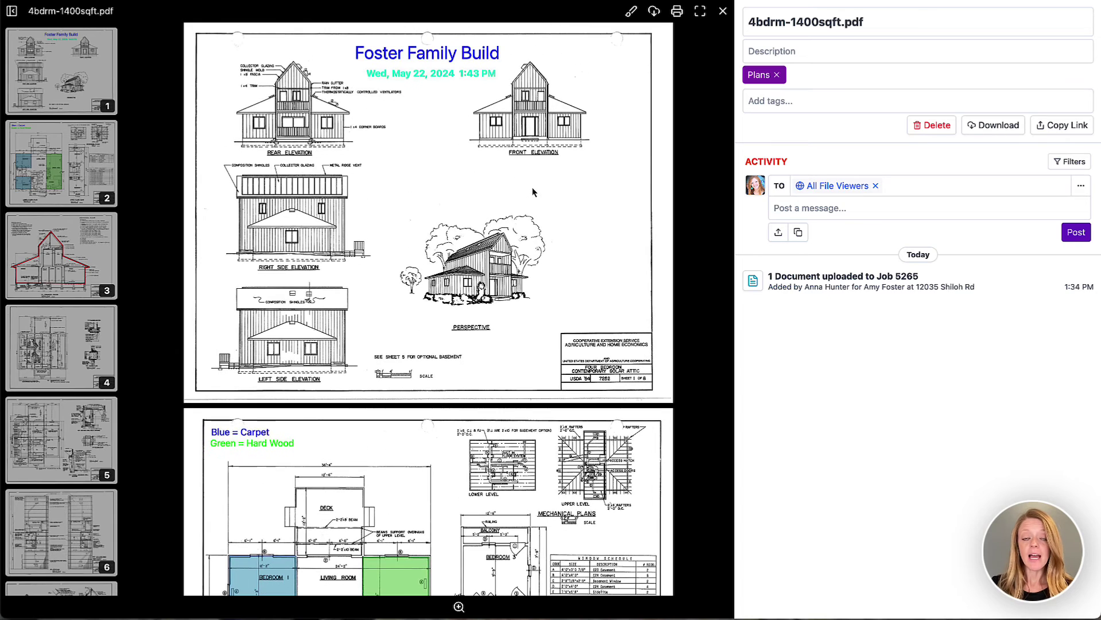
{"action": "scroll", "coordinate": [534, 192], "scroll_direction": "down", "scroll_amount": 1}
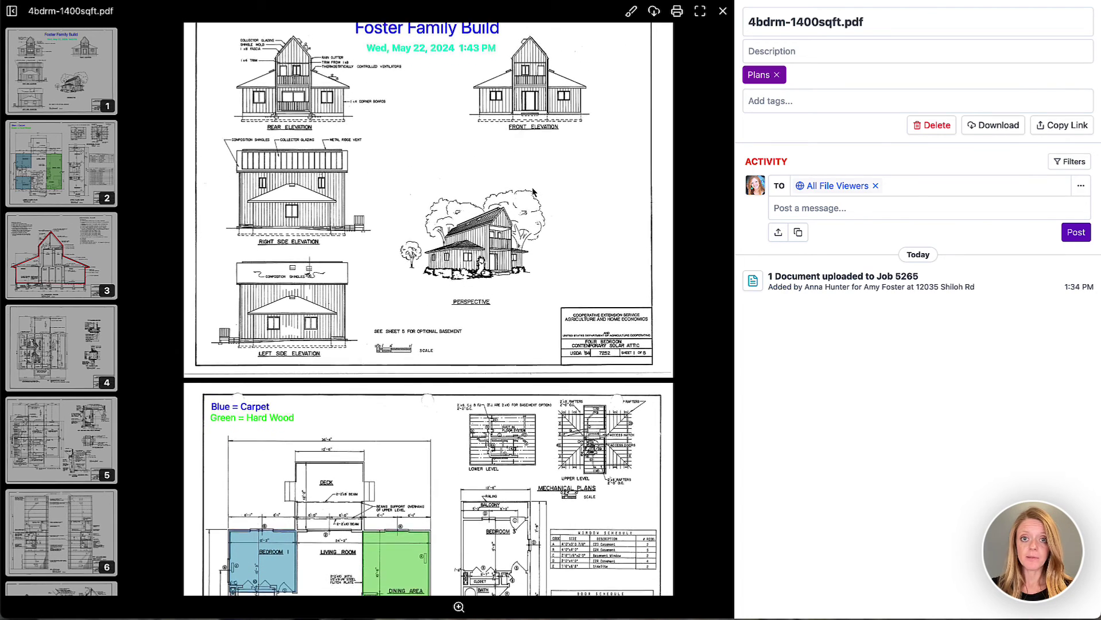
{"action": "scroll", "coordinate": [534, 192], "scroll_direction": "up", "scroll_amount": 1}
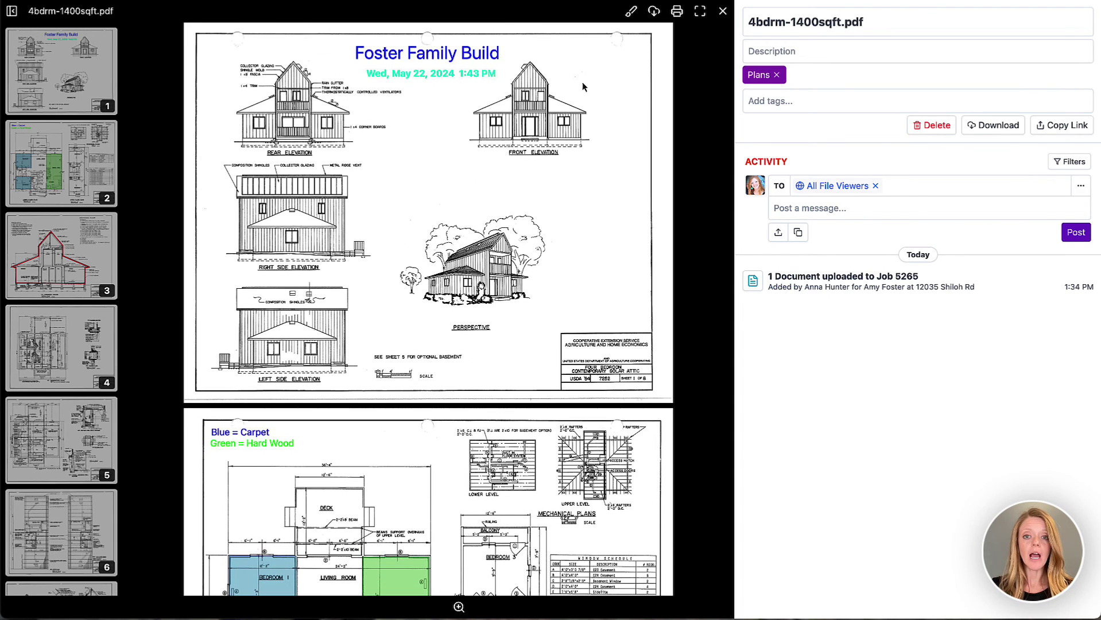
Reopen the saved plans in markup mode and check that the date and green Hard Wood fill are still selectable.
{"action": "left_click", "coordinate": [629, 14]}
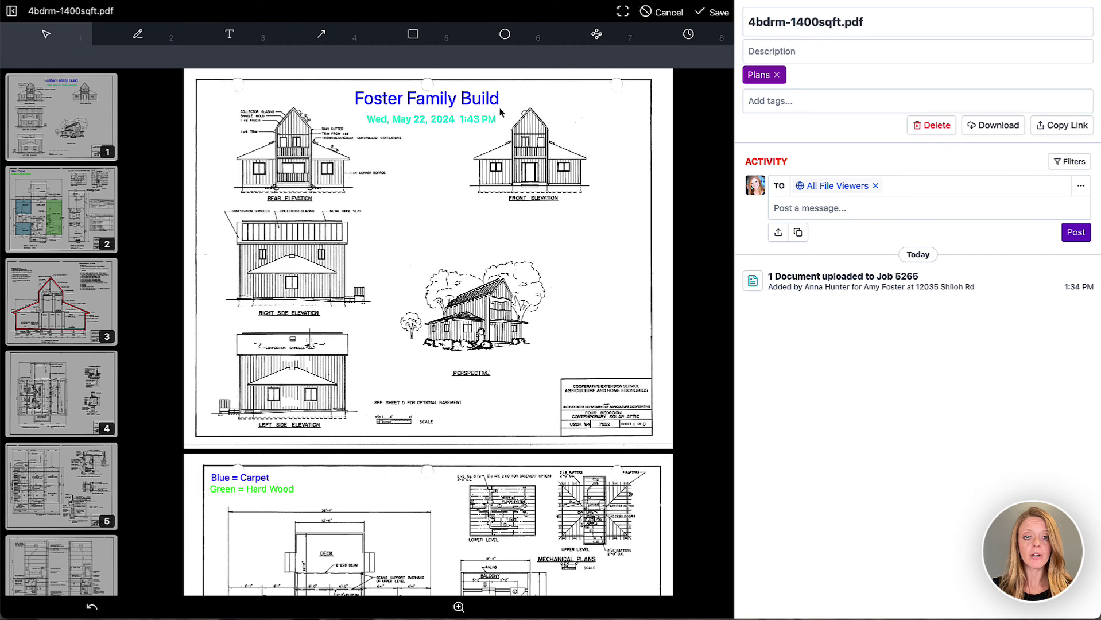
{"action": "left_click", "coordinate": [480, 121]}
{"action": "scroll", "coordinate": [471, 278], "scroll_direction": "down", "scroll_amount": 8}
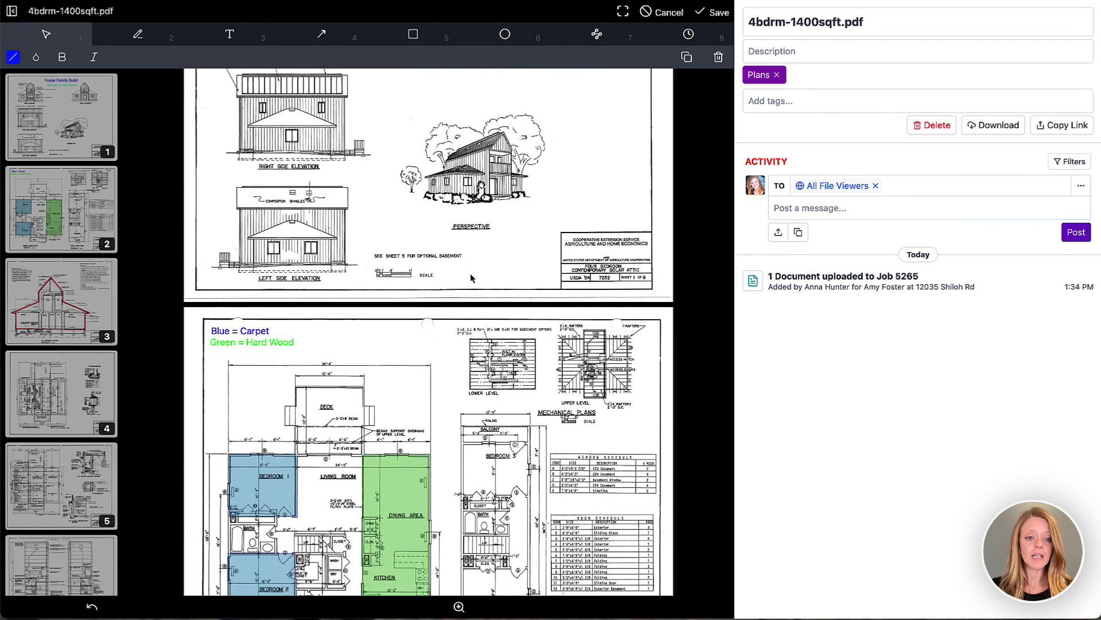
{"action": "left_click", "coordinate": [383, 311]}
{"action": "left_click", "coordinate": [545, 298]}
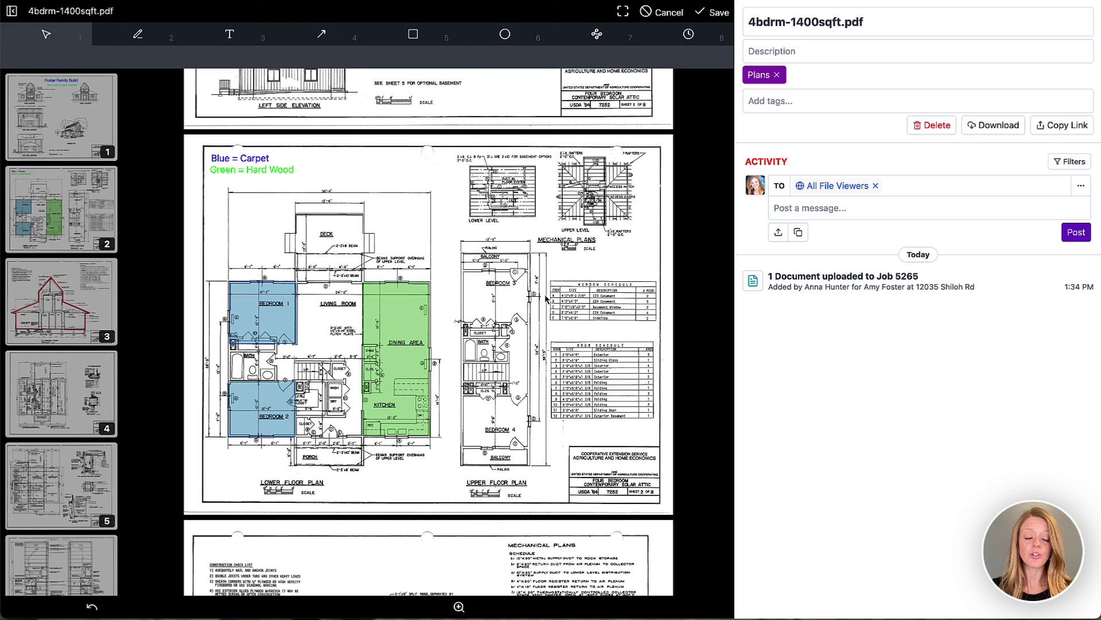